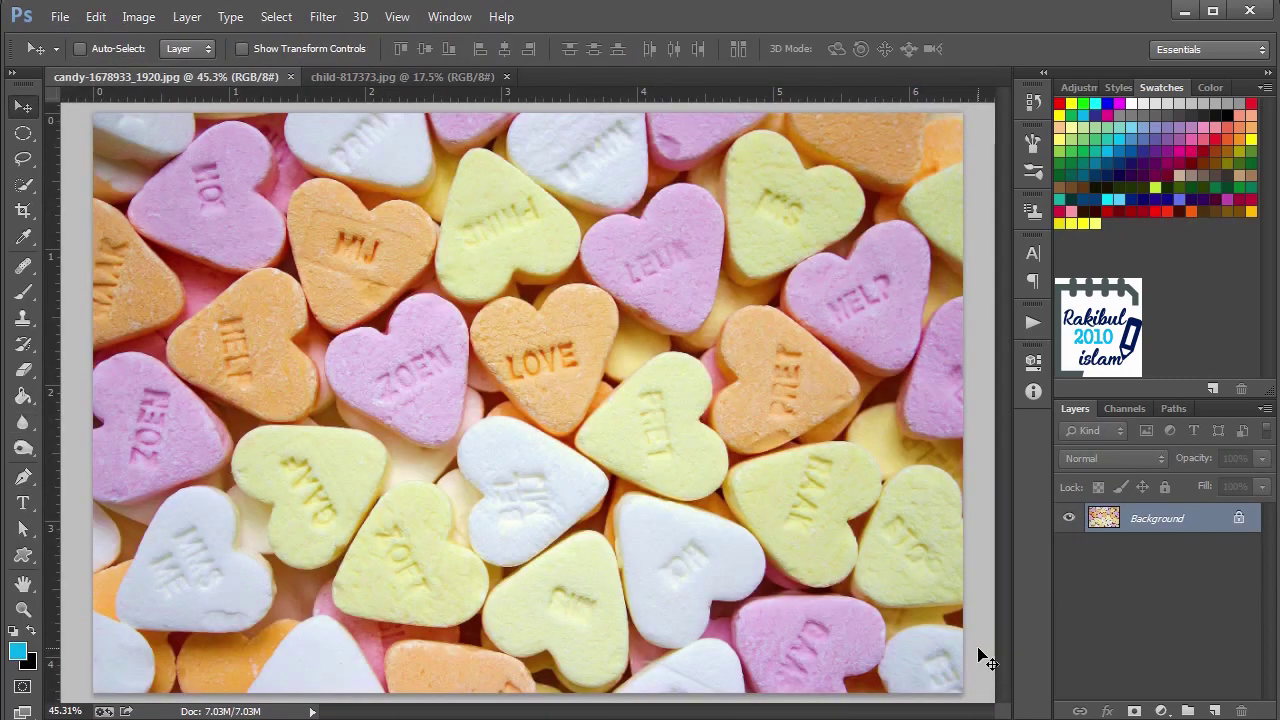
With the Blur tool, soften the LOVE and ZOEN heart lettering
click(30, 424)
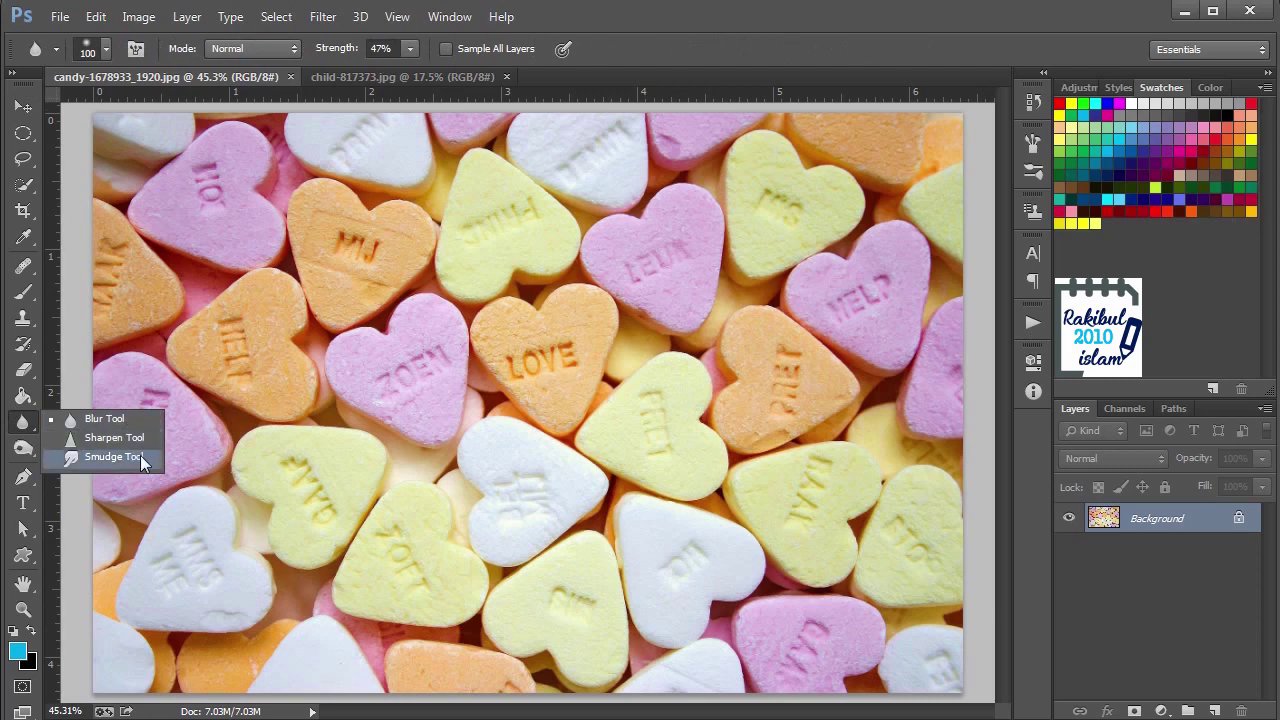
click(132, 422)
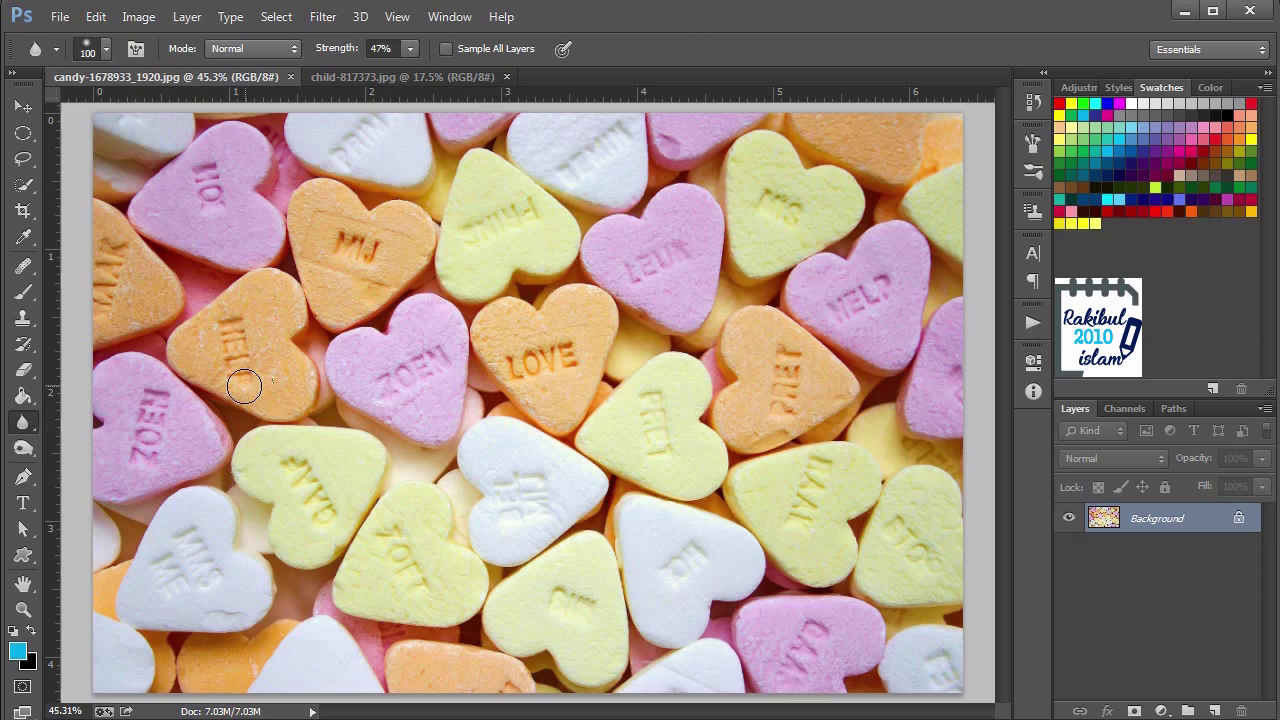
scroll(563, 362, up, 2)
scroll(530, 372, up, 1)
scroll(480, 387, up, 3)
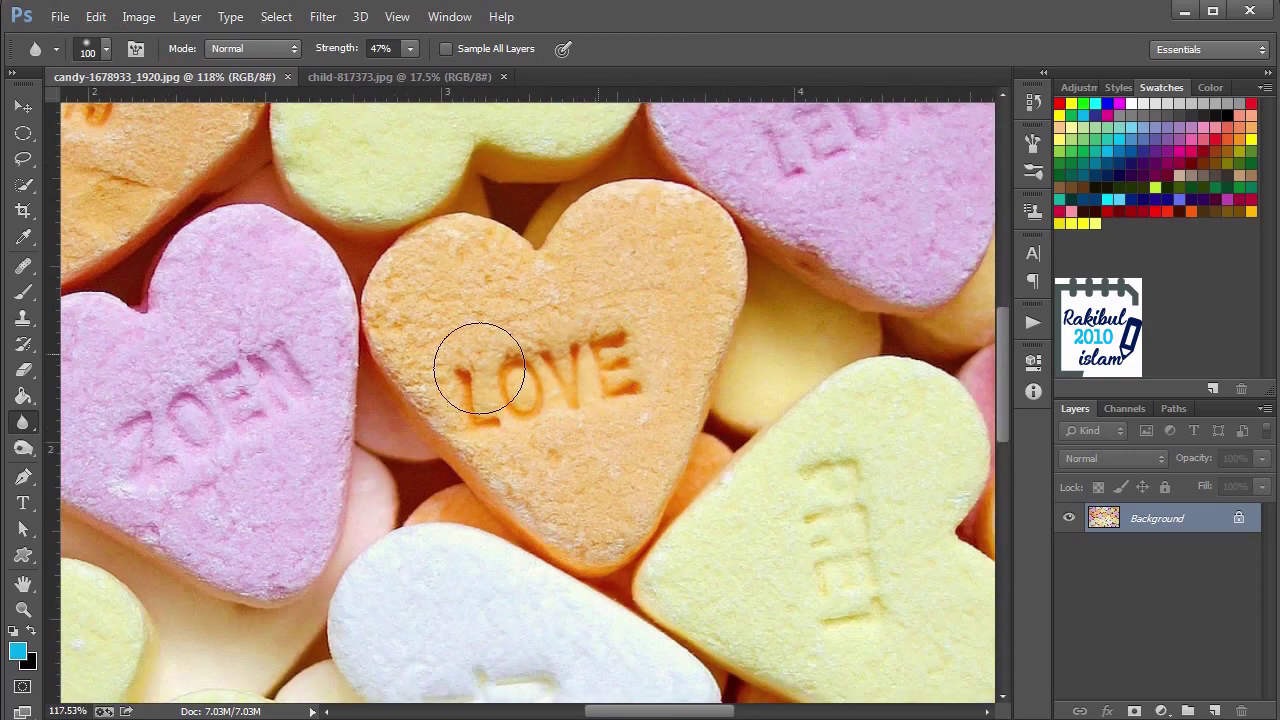
mouse_move(484, 430)
mouse_down()
mouse_move(457, 371)
mouse_move(617, 363)
mouse_move(484, 374)
mouse_up()
drag(329, 457, 534, 449)
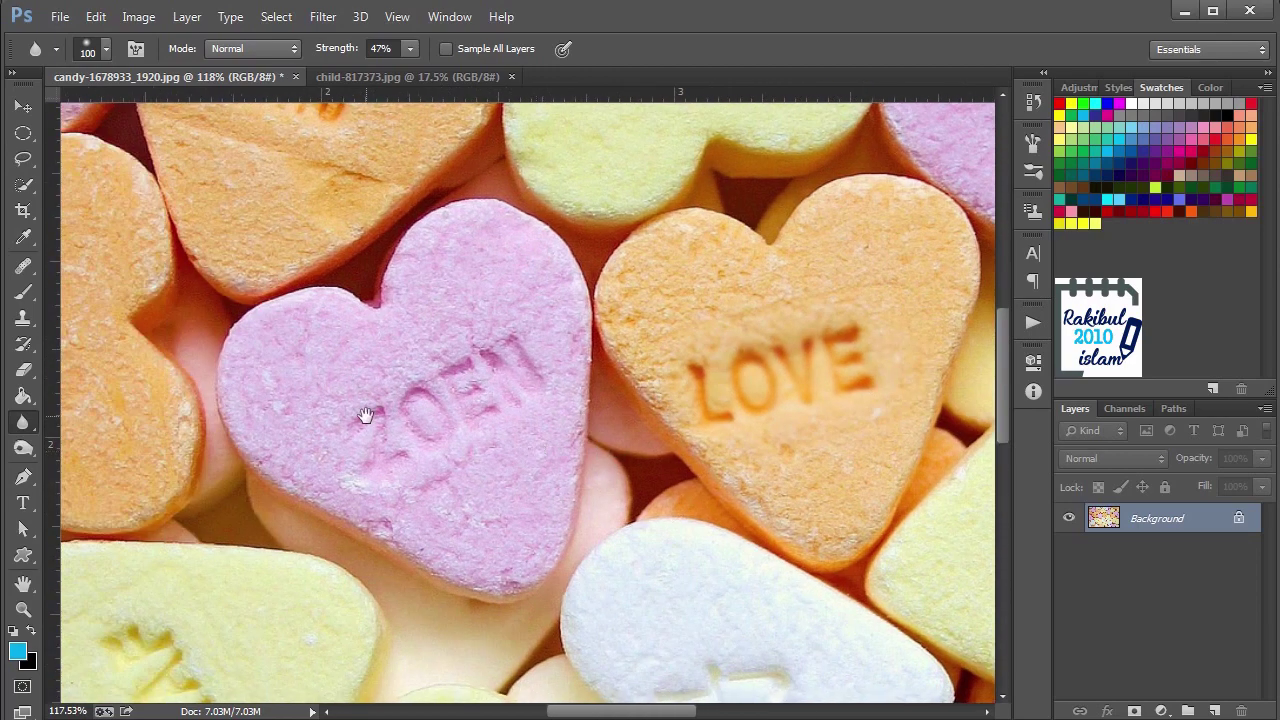
mouse_move(537, 357)
mouse_down()
mouse_move(451, 414)
mouse_move(409, 394)
mouse_move(525, 390)
mouse_up()
Raise blur strength to 81% and blur the lettering on the orange heart
click(409, 49)
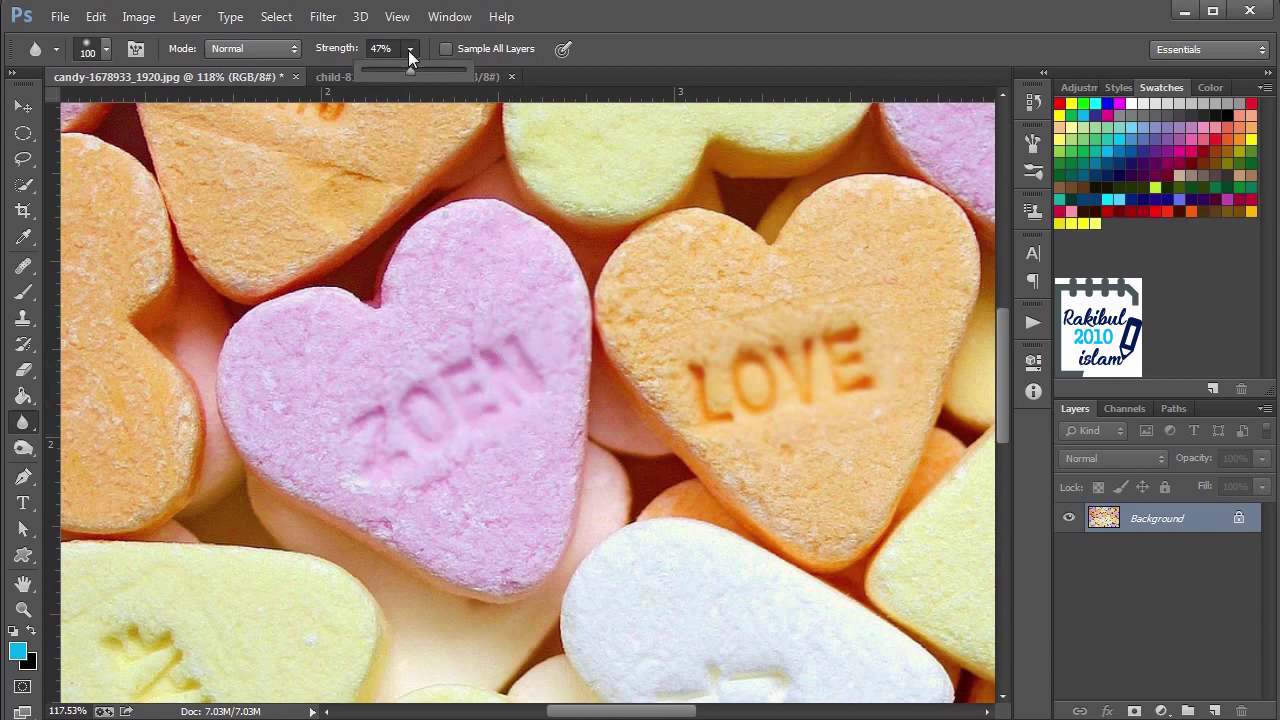
drag(411, 71, 445, 73)
mouse_move(760, 378)
mouse_down()
mouse_move(486, 279)
mouse_move(529, 291)
mouse_move(516, 309)
mouse_move(510, 195)
mouse_up()
click(409, 48)
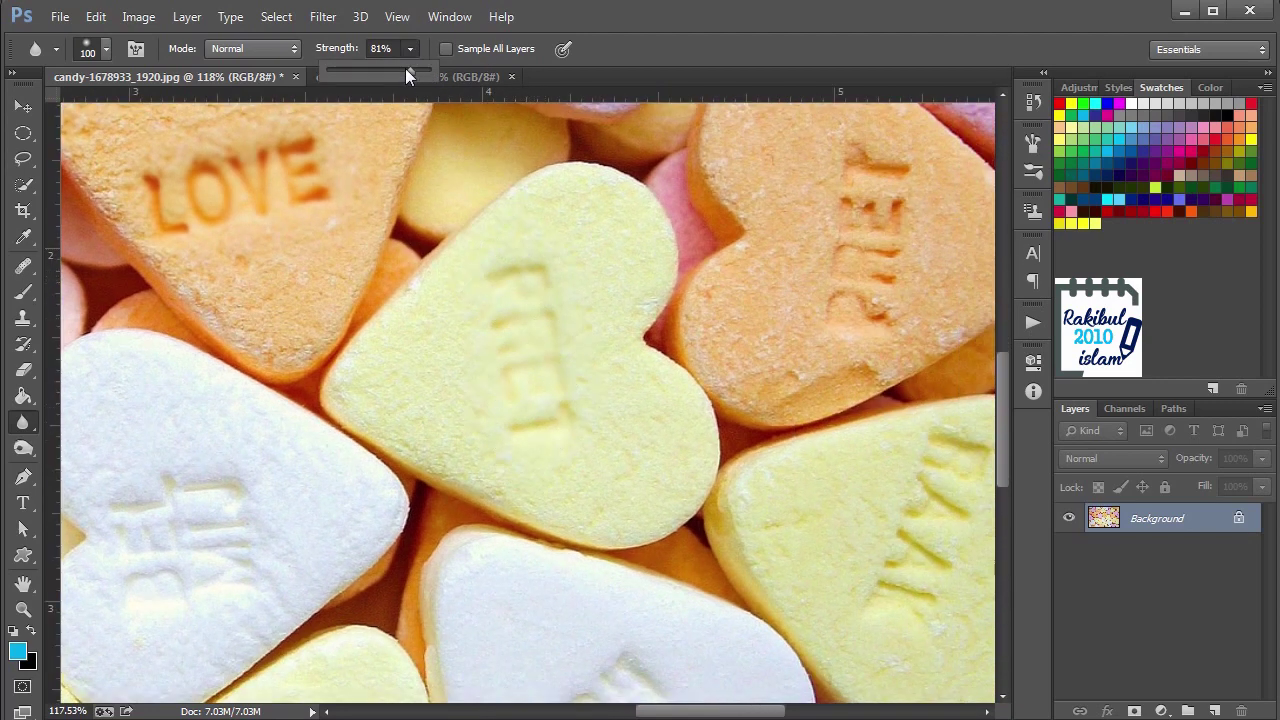
mouse_move(839, 177)
mouse_down()
mouse_move(863, 300)
mouse_move(871, 223)
mouse_move(877, 289)
mouse_move(764, 341)
mouse_up()
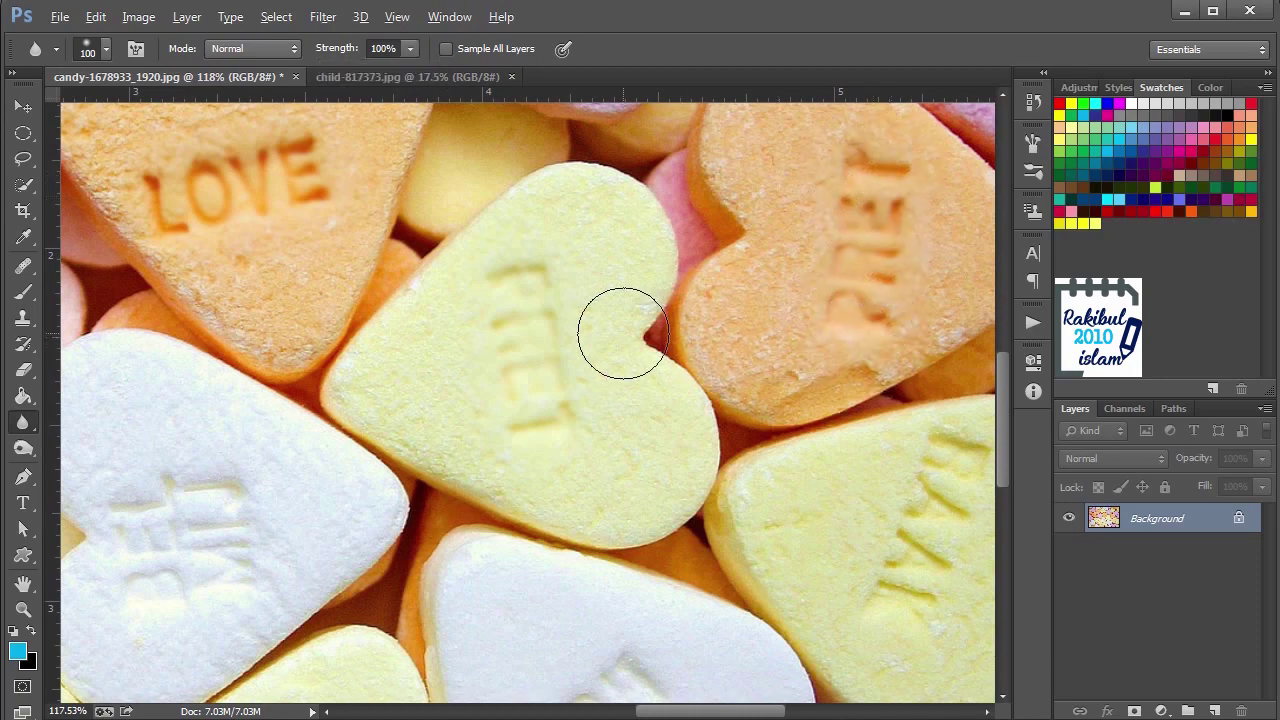
scroll(620, 334, down, 2)
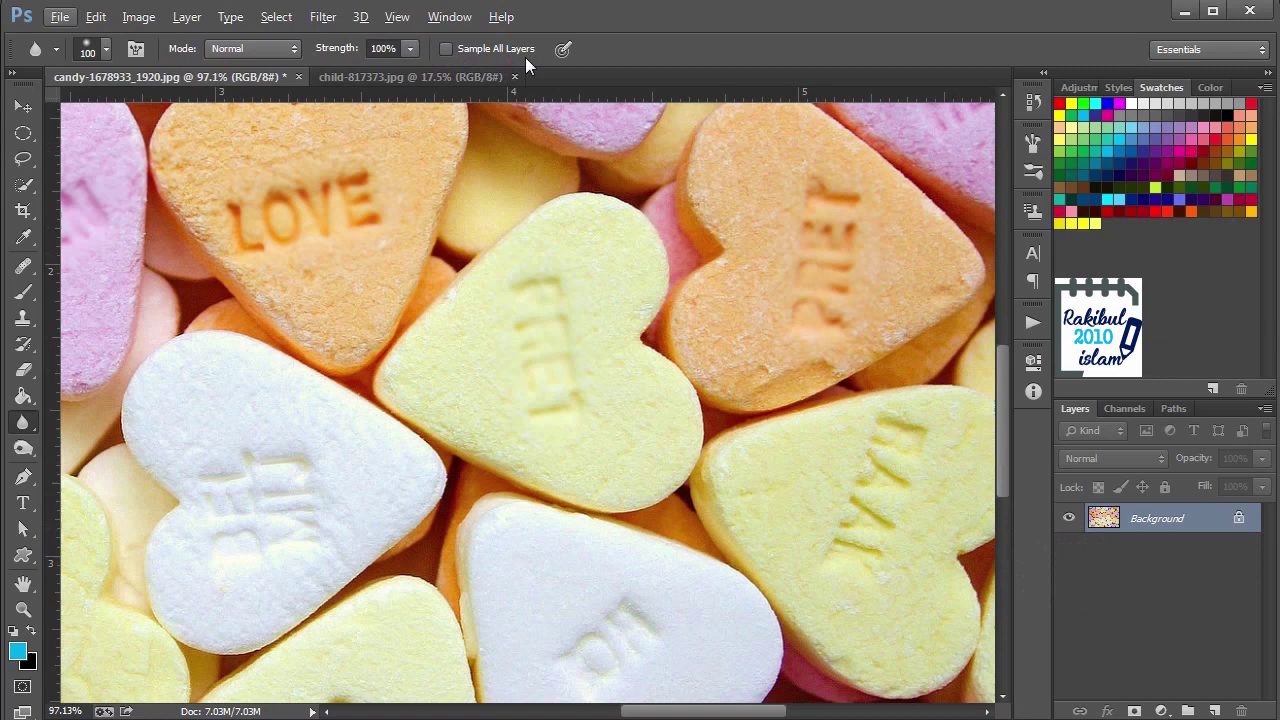
click(105, 48)
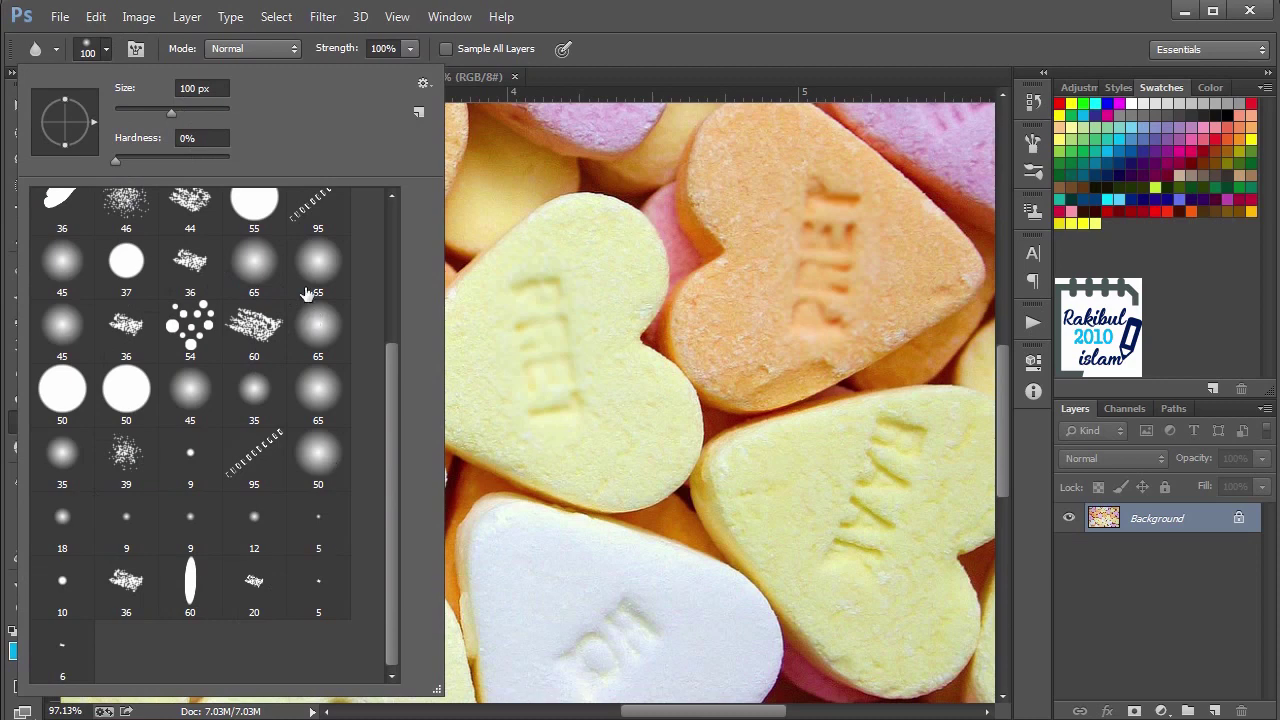
click(669, 34)
With the Sharpen tool, sharpen the white heart's lettering, undoing and redoing the stroke
right_click(22, 424)
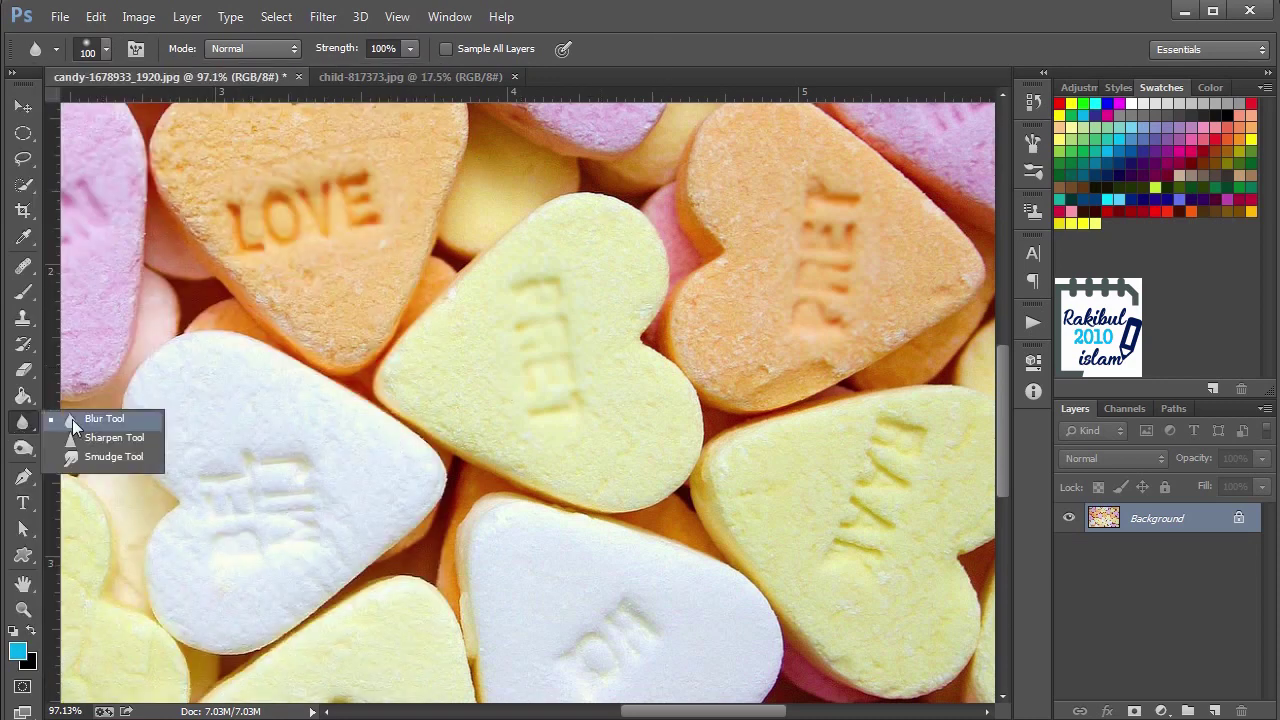
click(104, 441)
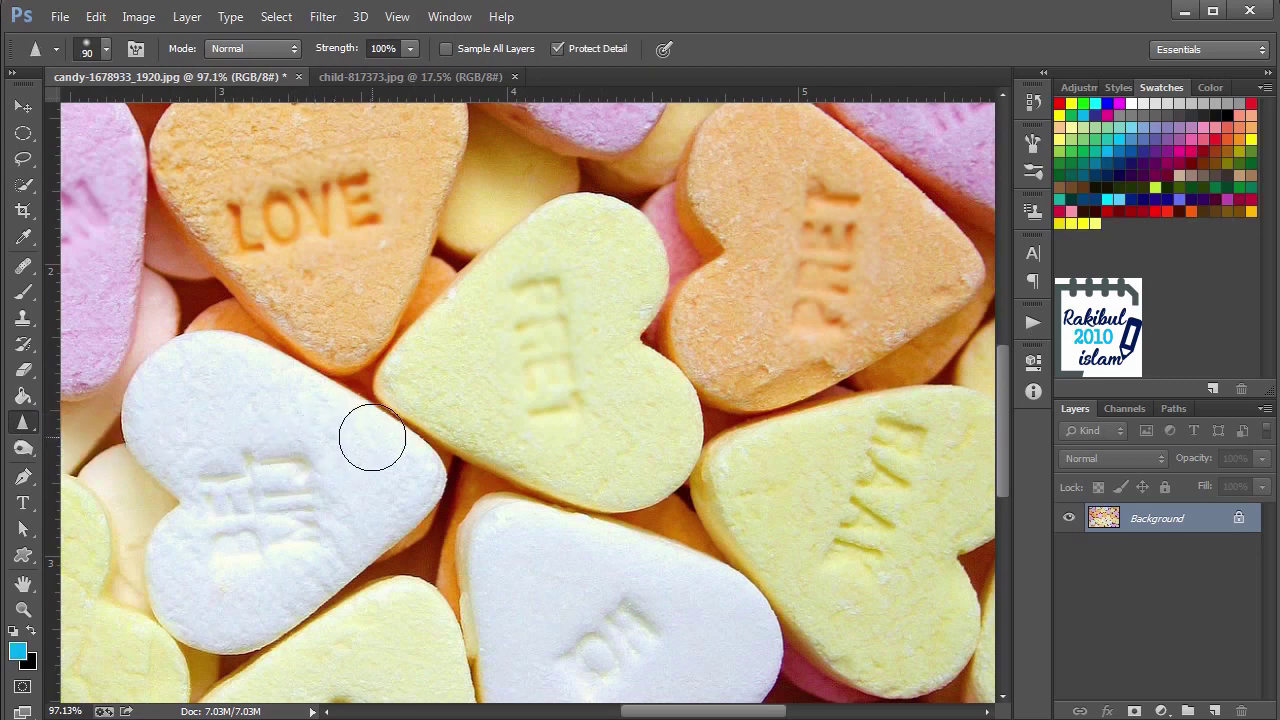
drag(420, 326, 510, 333)
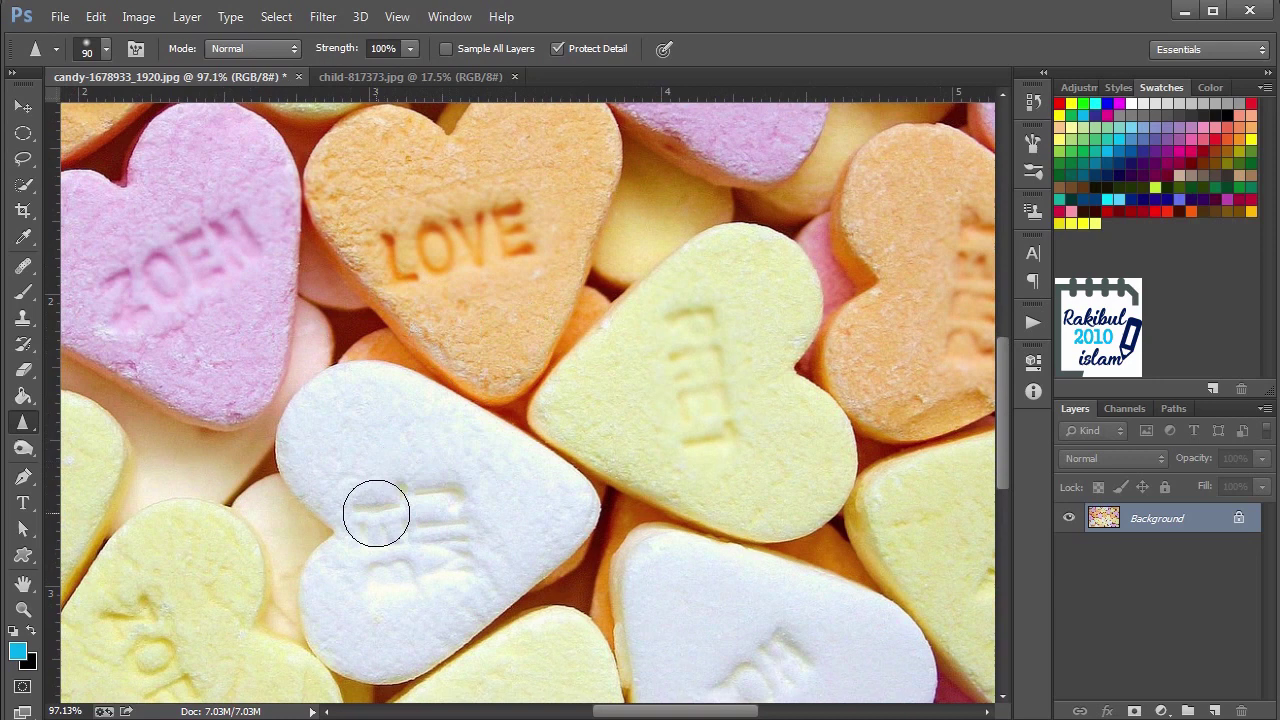
mouse_move(376, 513)
mouse_down()
mouse_move(400, 506)
mouse_move(371, 543)
mouse_move(369, 591)
mouse_move(495, 571)
mouse_up()
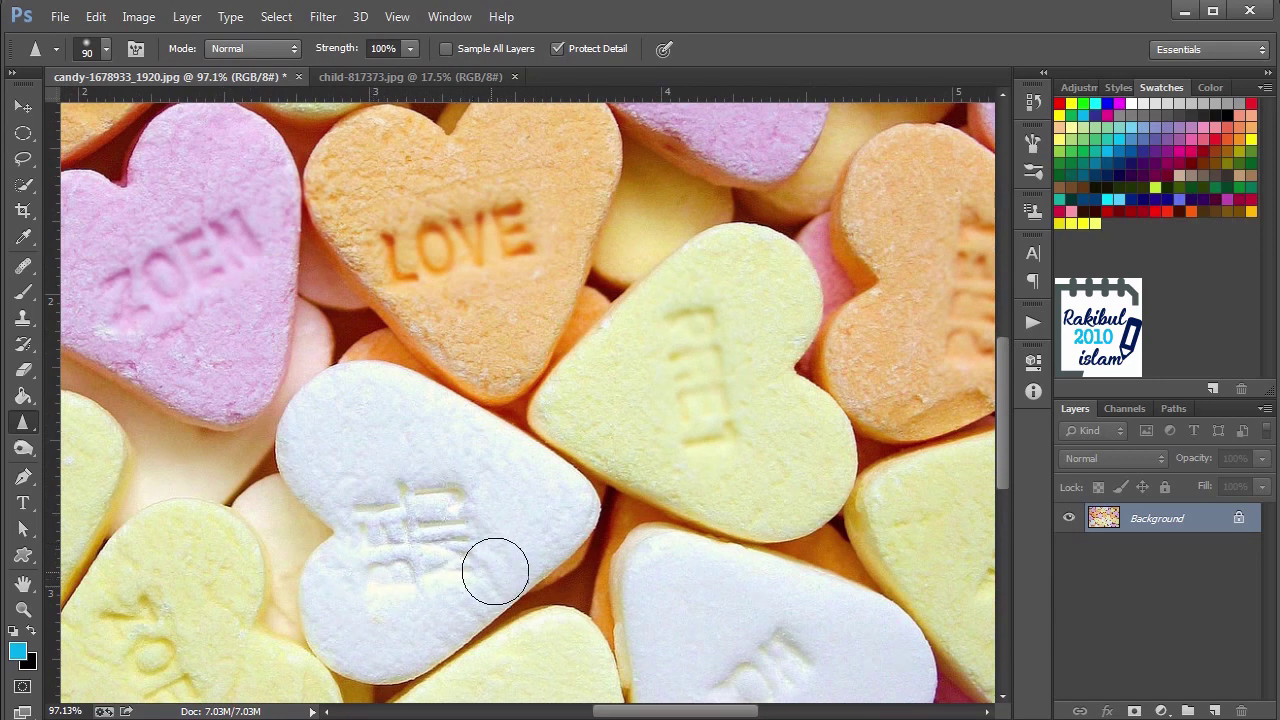
key(ctrl+z)
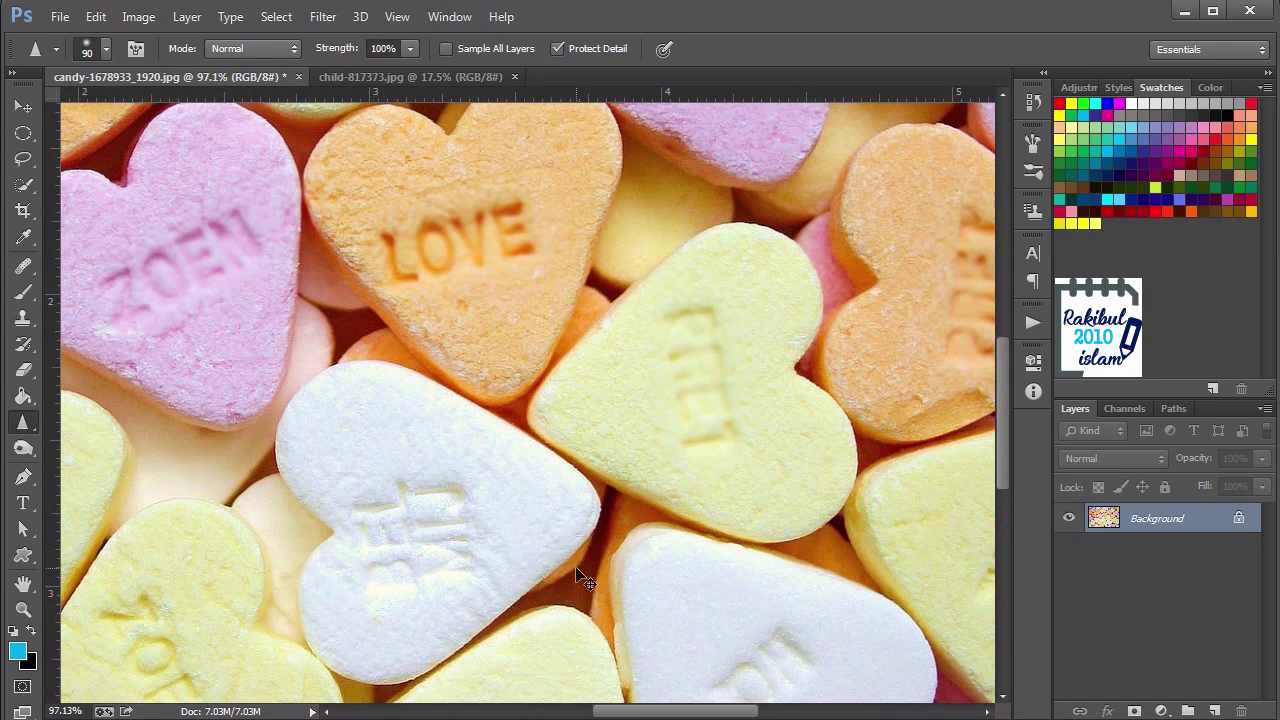
key(ctrl+z)
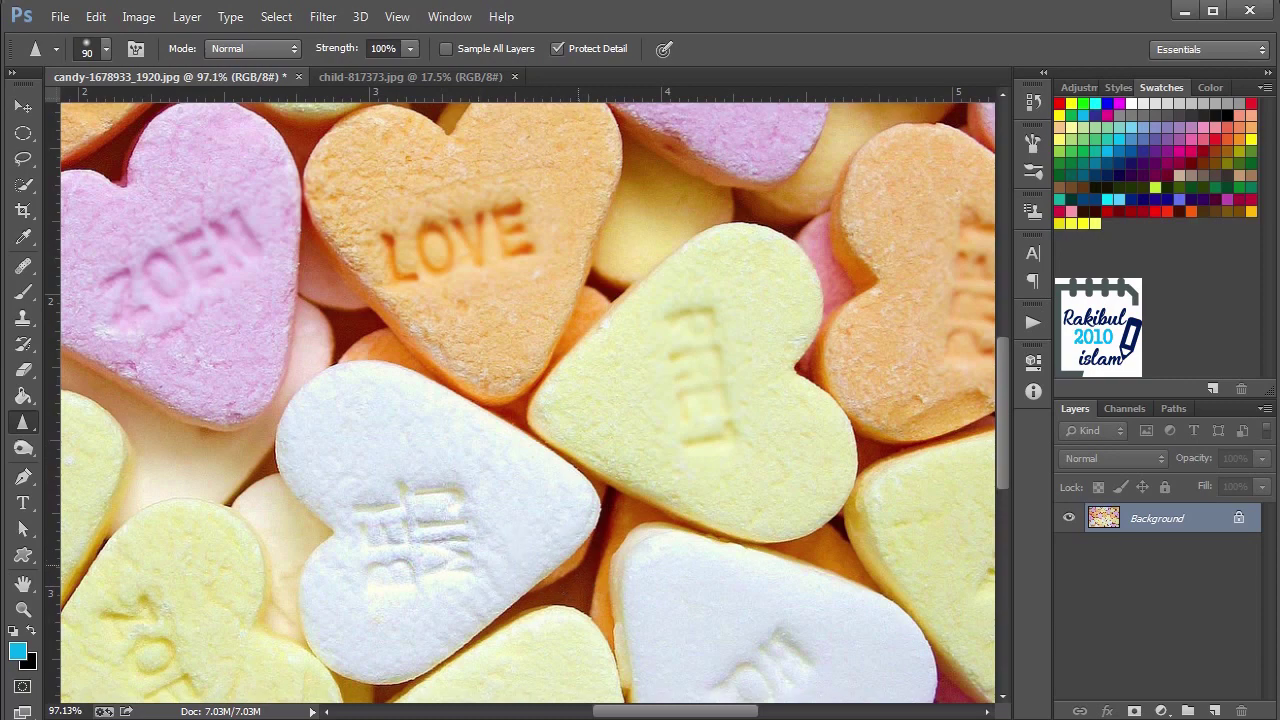
Sharpen the lower-left yellow heart lettering, a patch of LOVE, and the white heart letters
scroll(563, 537, down, 1)
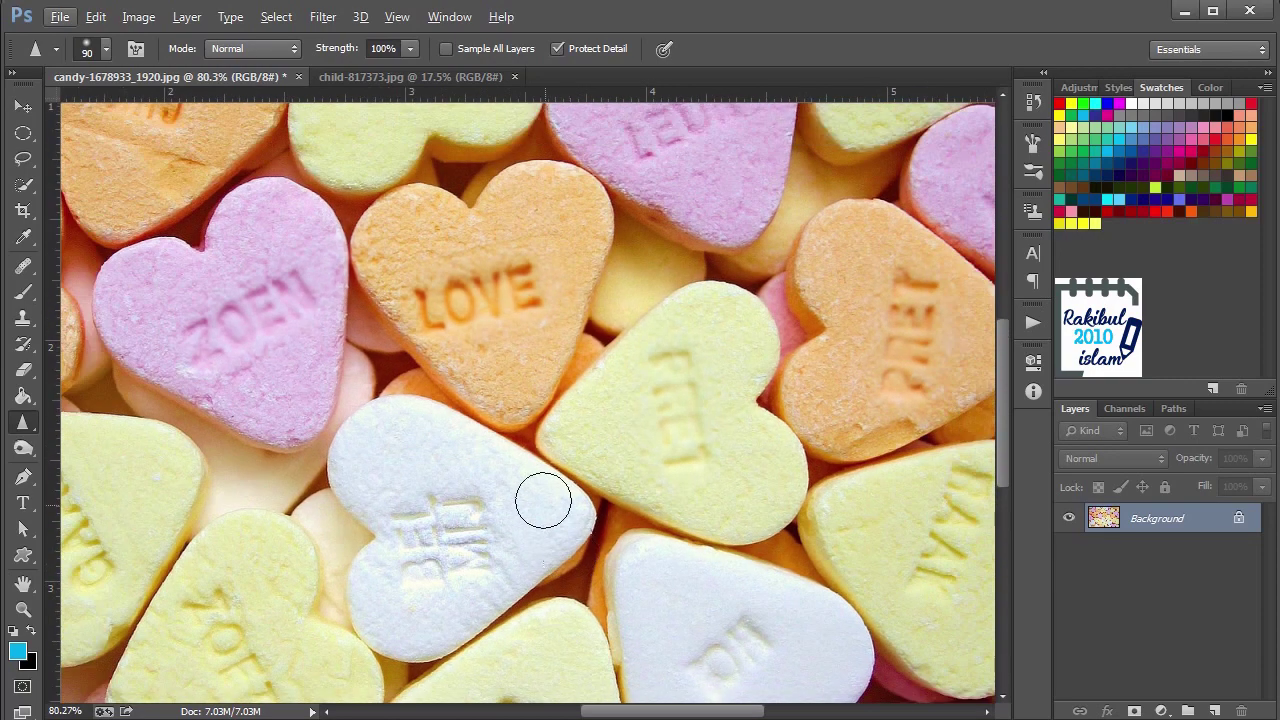
drag(214, 606, 246, 506)
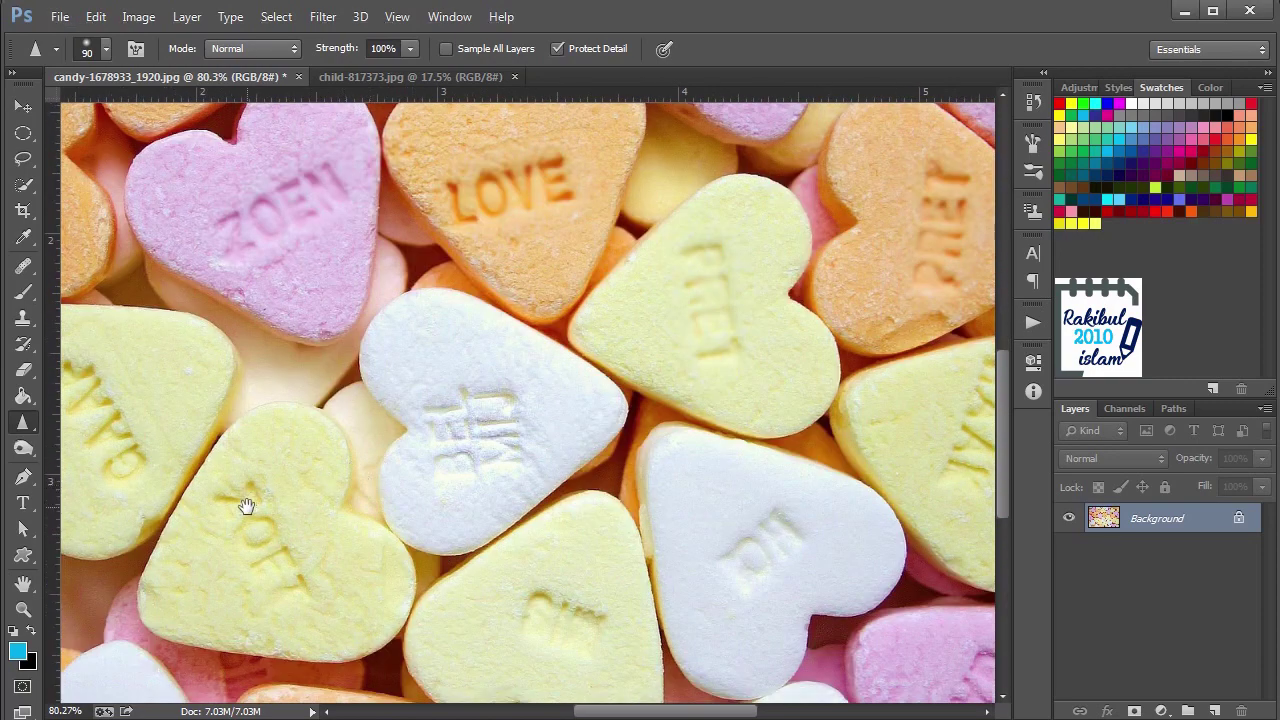
mouse_move(296, 606)
mouse_down()
mouse_move(277, 583)
mouse_move(380, 597)
mouse_up()
mouse_move(518, 224)
mouse_down()
mouse_move(471, 271)
mouse_move(525, 217)
mouse_up()
mouse_move(485, 415)
mouse_down()
mouse_move(443, 423)
mouse_move(497, 440)
mouse_up()
Sharpen the CAKE lettering, undo it, and re-sharpen it more lightly
drag(342, 351, 556, 384)
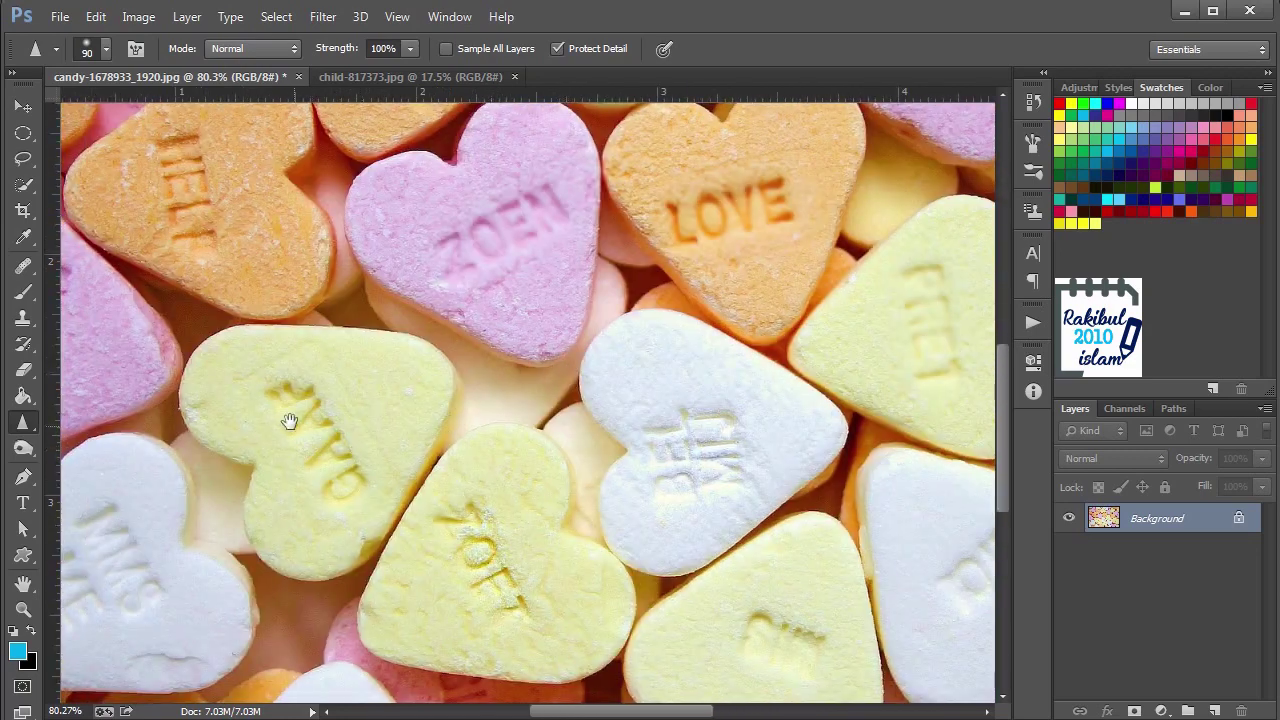
mouse_move(324, 508)
mouse_down()
mouse_move(354, 514)
mouse_move(334, 491)
mouse_up()
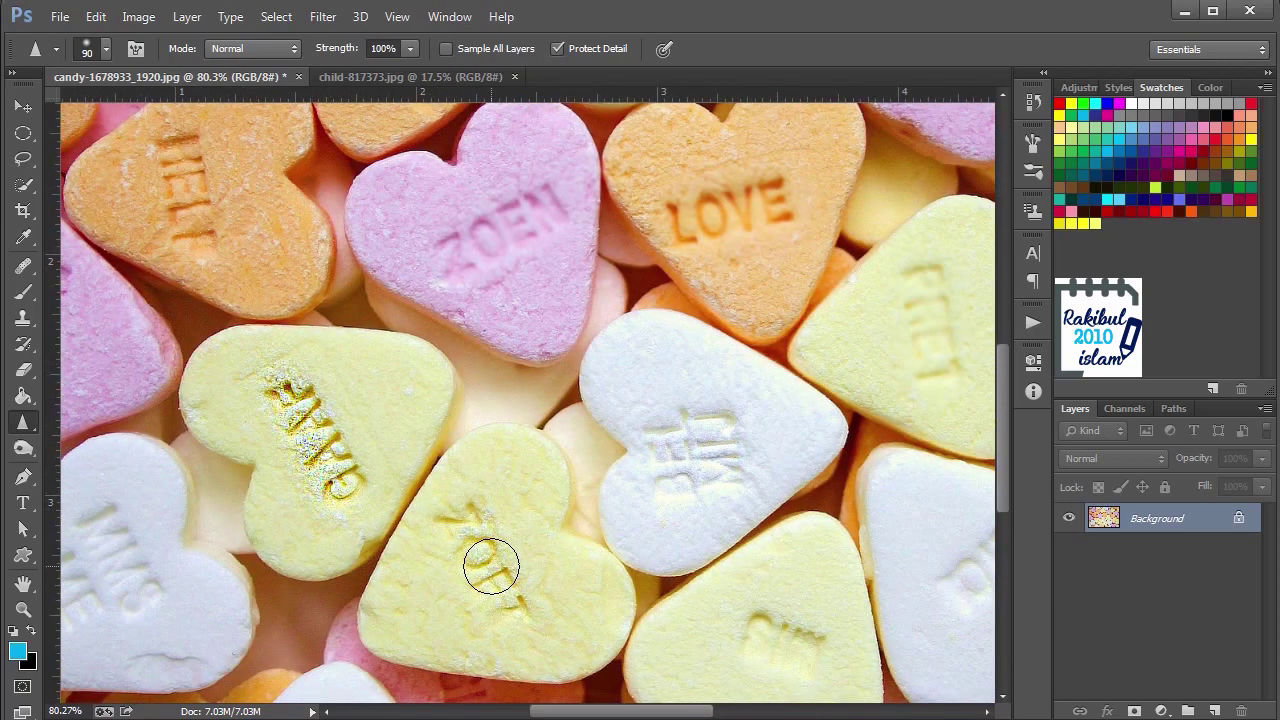
key(ctrl+z)
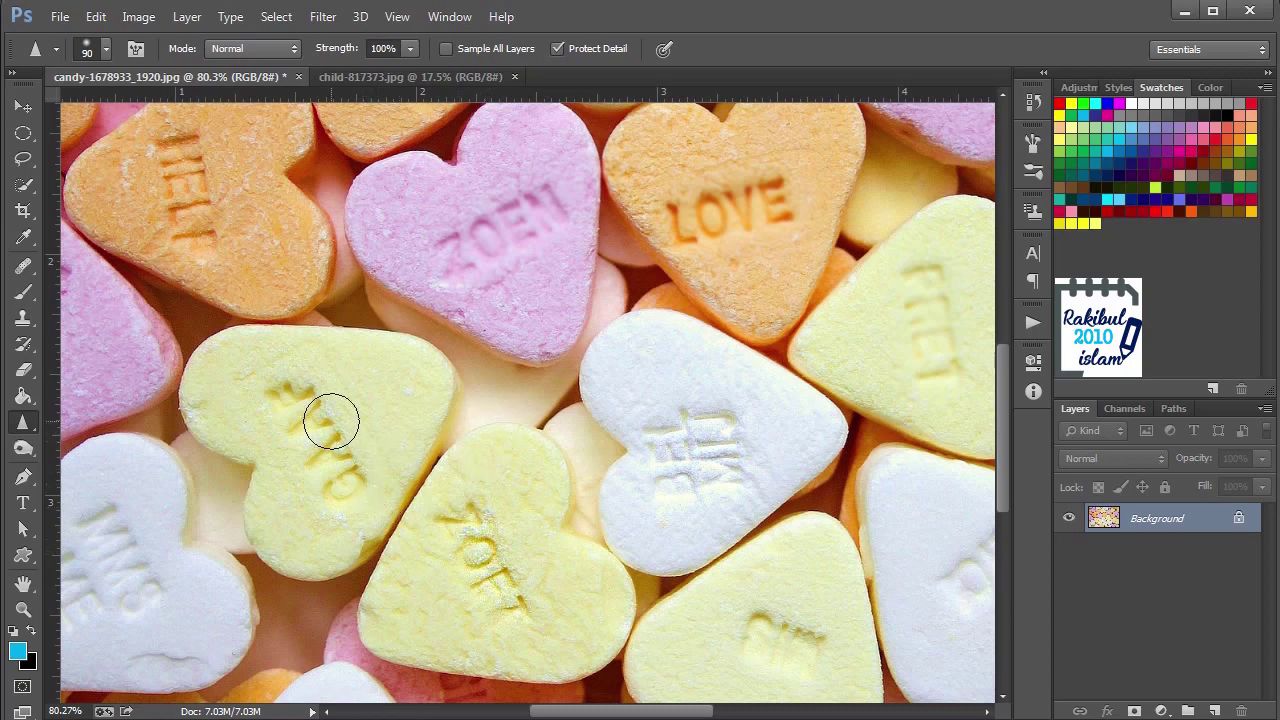
mouse_move(329, 423)
mouse_down()
mouse_move(380, 486)
mouse_move(346, 451)
mouse_move(370, 435)
mouse_up()
Switch to the Smudge tool, fit the image in view, and set a 250 px hard round brush
right_click(25, 432)
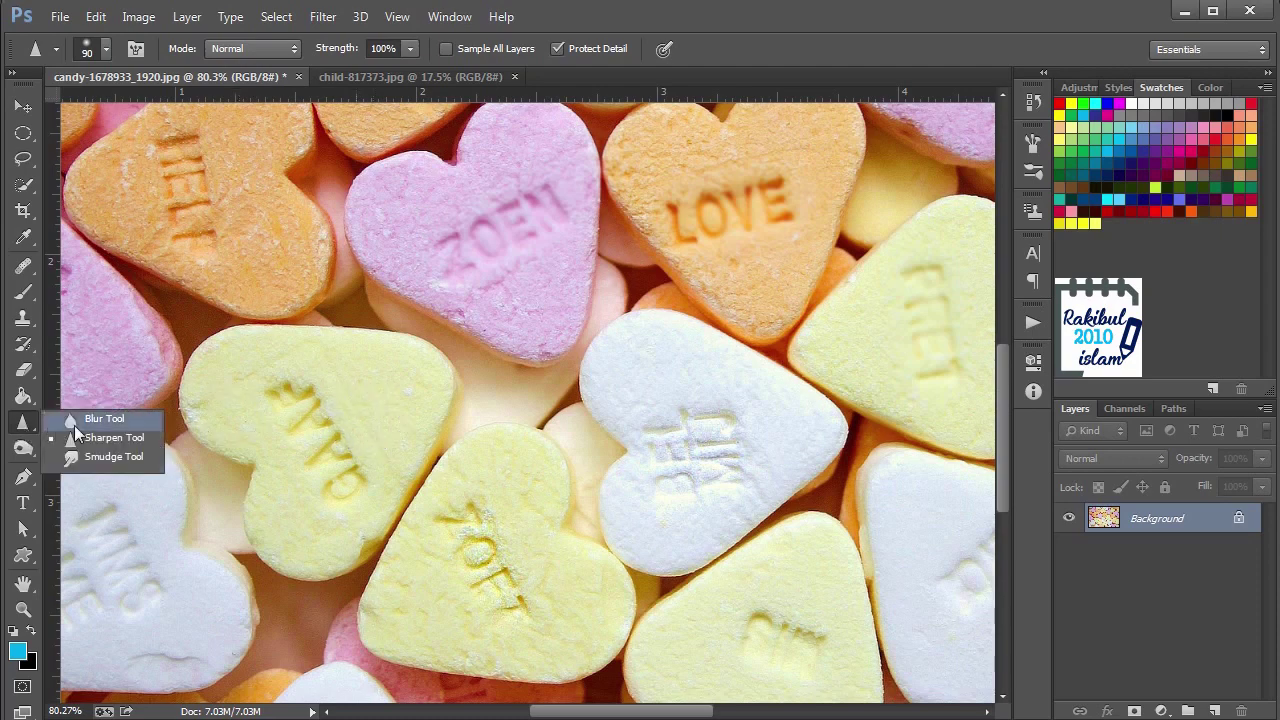
click(104, 456)
key(ctrl+0)
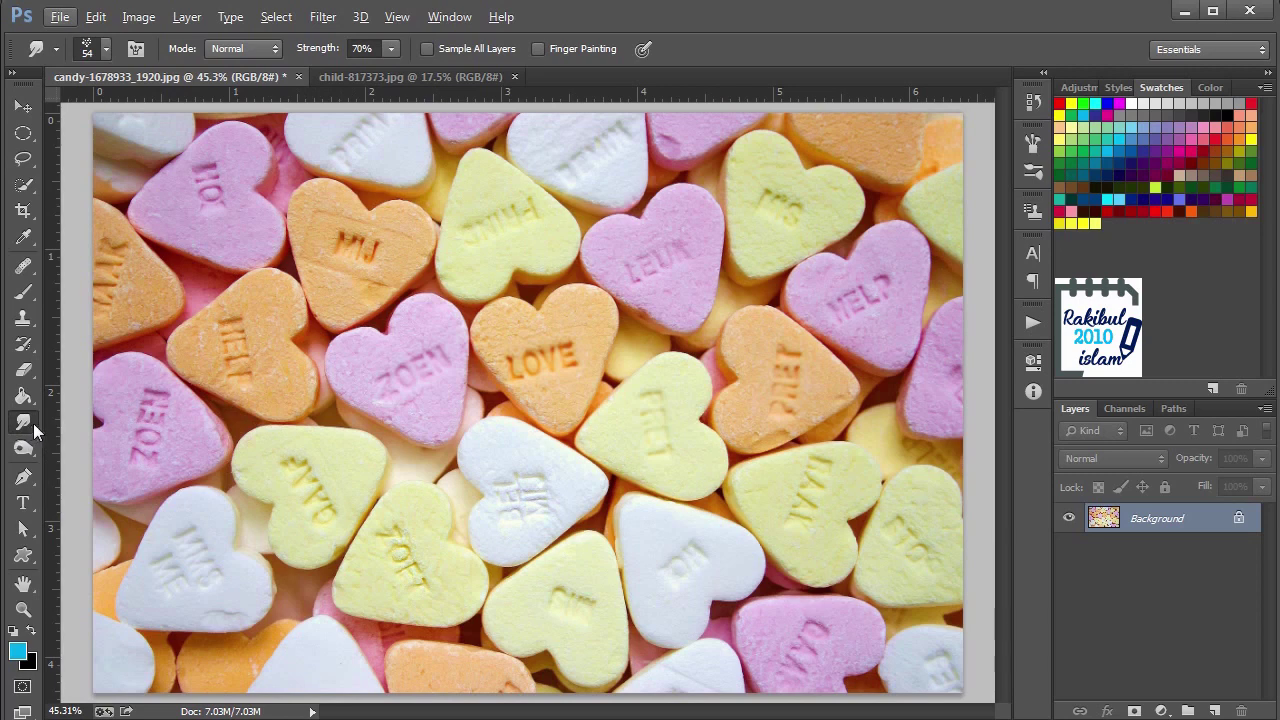
click(106, 50)
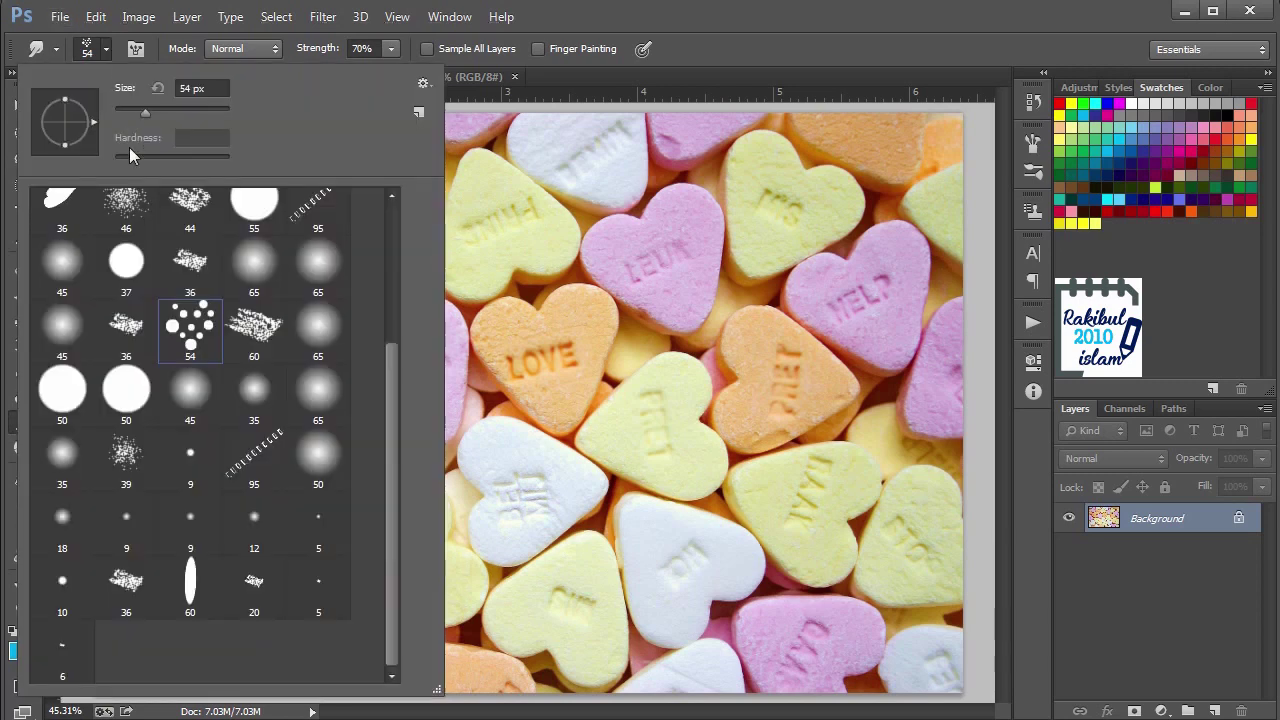
scroll(153, 378, up, 2)
scroll(153, 378, up, 1)
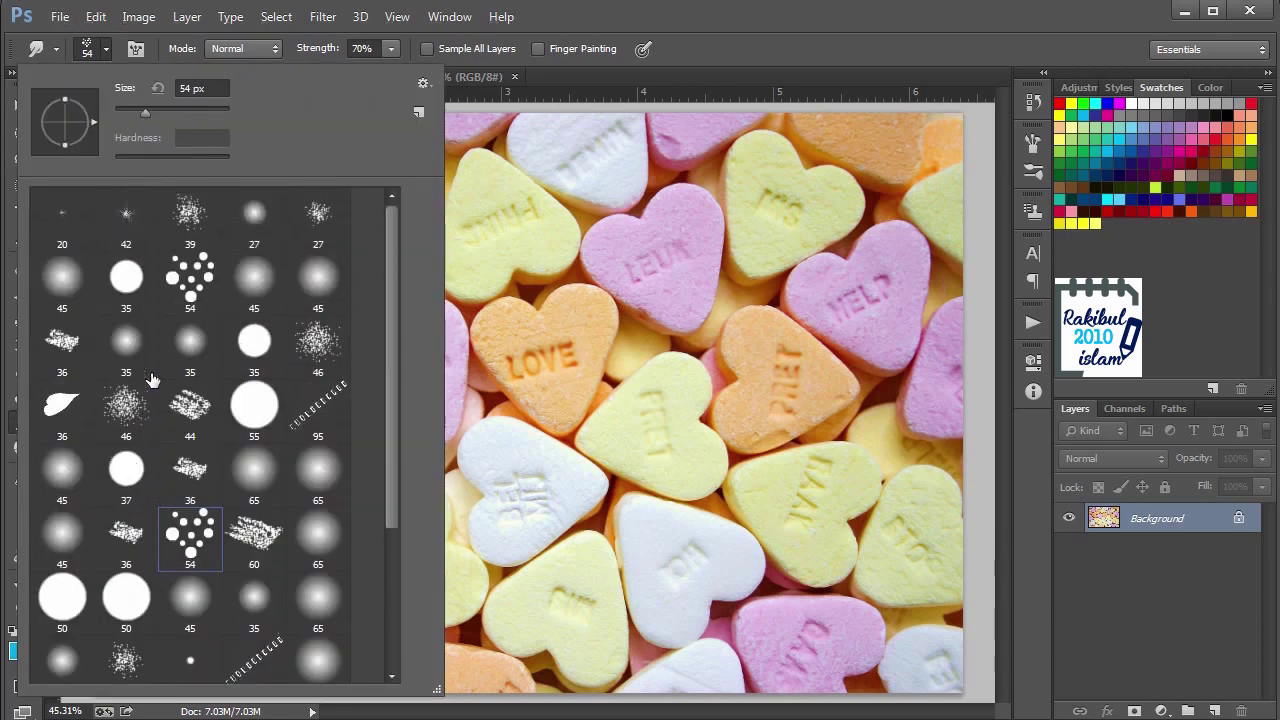
click(124, 282)
key(Return)
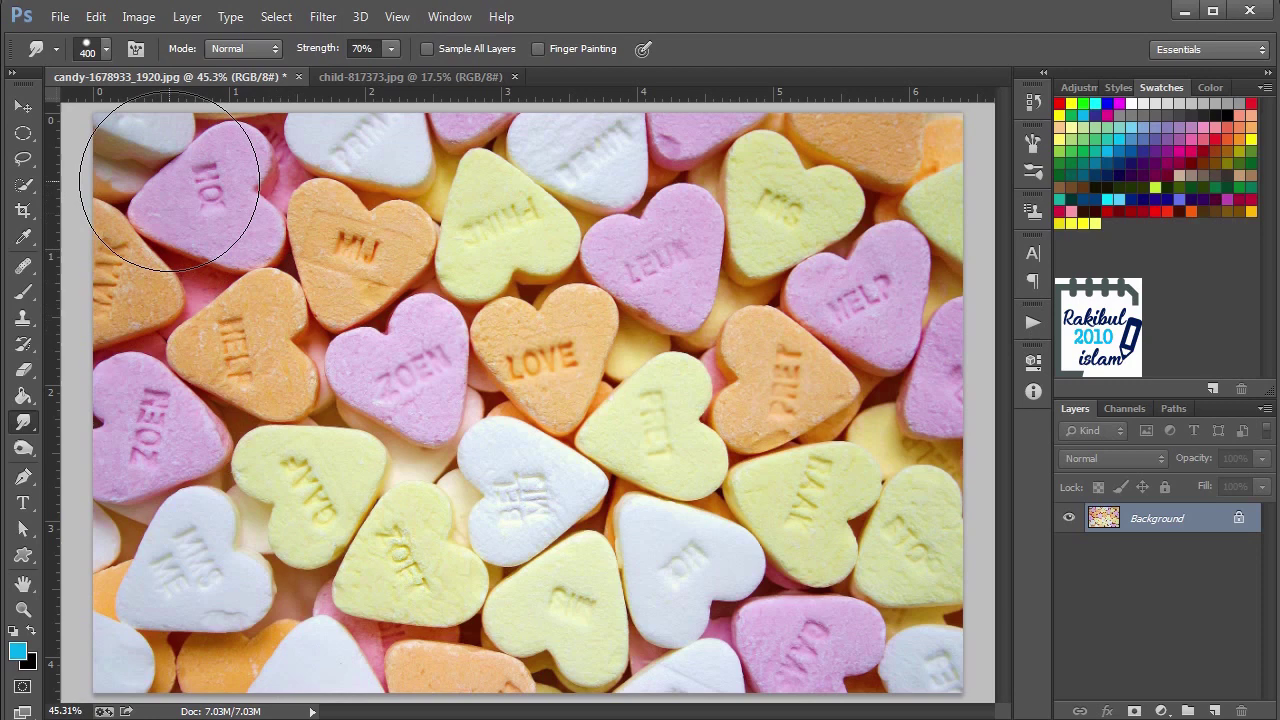
key(bracketleft)
key(bracketleft)
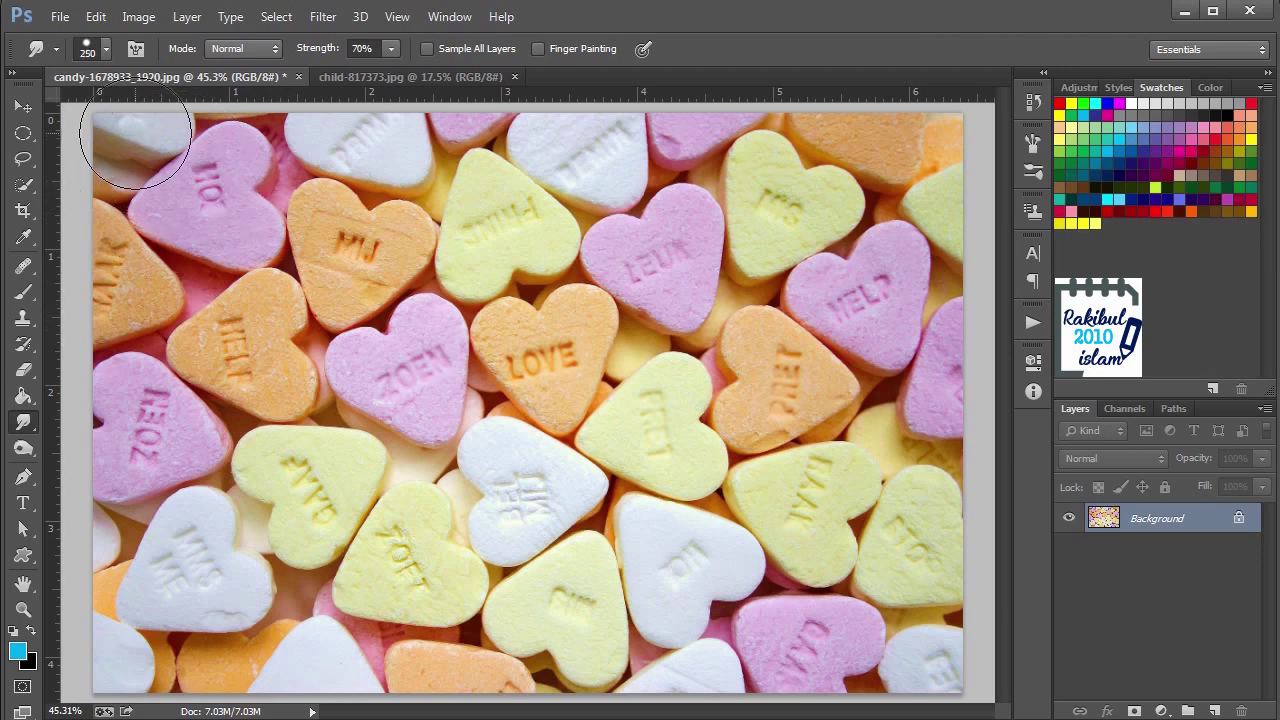
Smudge the hearts column by column, left to right, into vertical streaks
key(alt)
drag(135, 140, 142, 690)
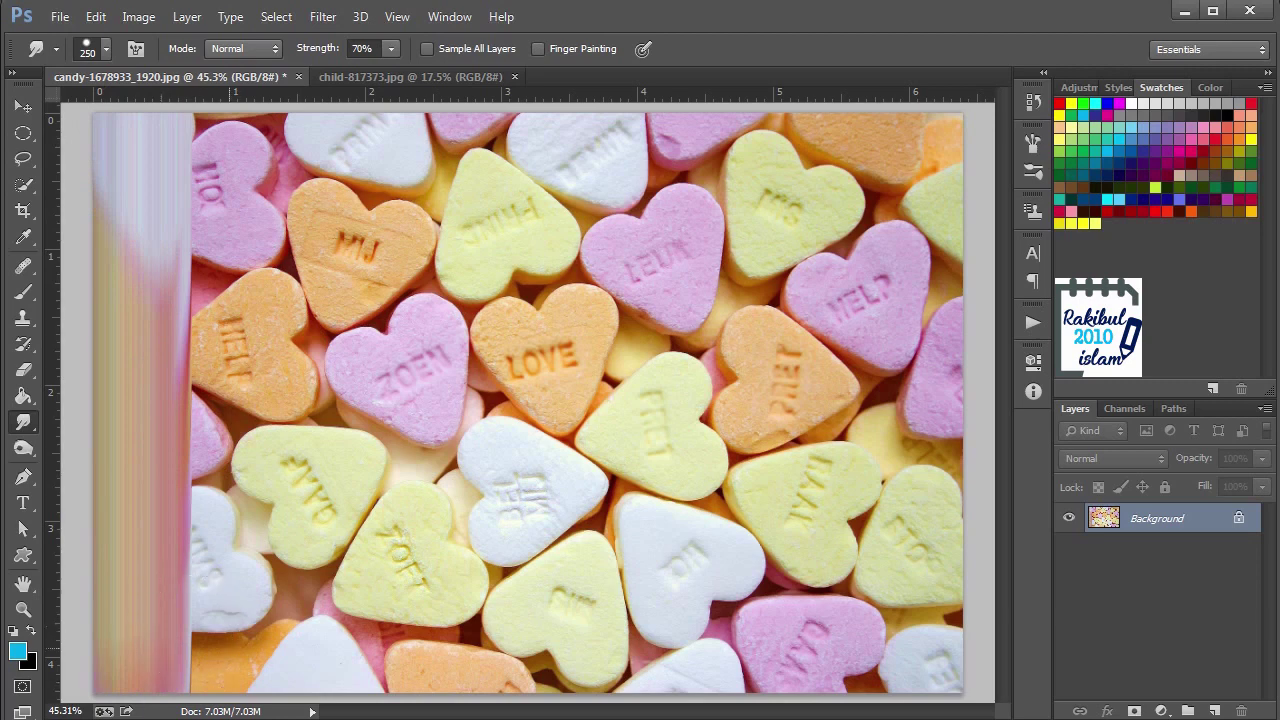
drag(235, 664, 229, 118)
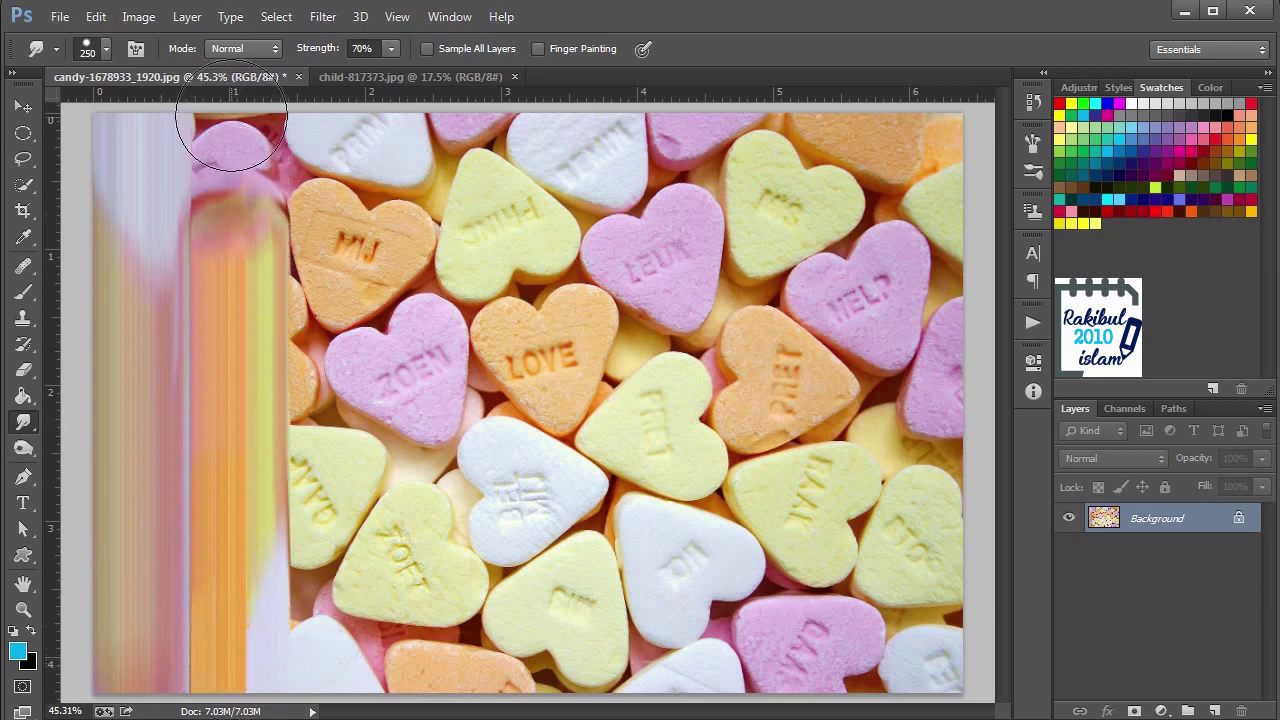
mouse_move(337, 129)
mouse_down()
mouse_move(314, 629)
mouse_move(335, 690)
mouse_move(429, 663)
mouse_move(443, 614)
mouse_move(445, 5)
mouse_up()
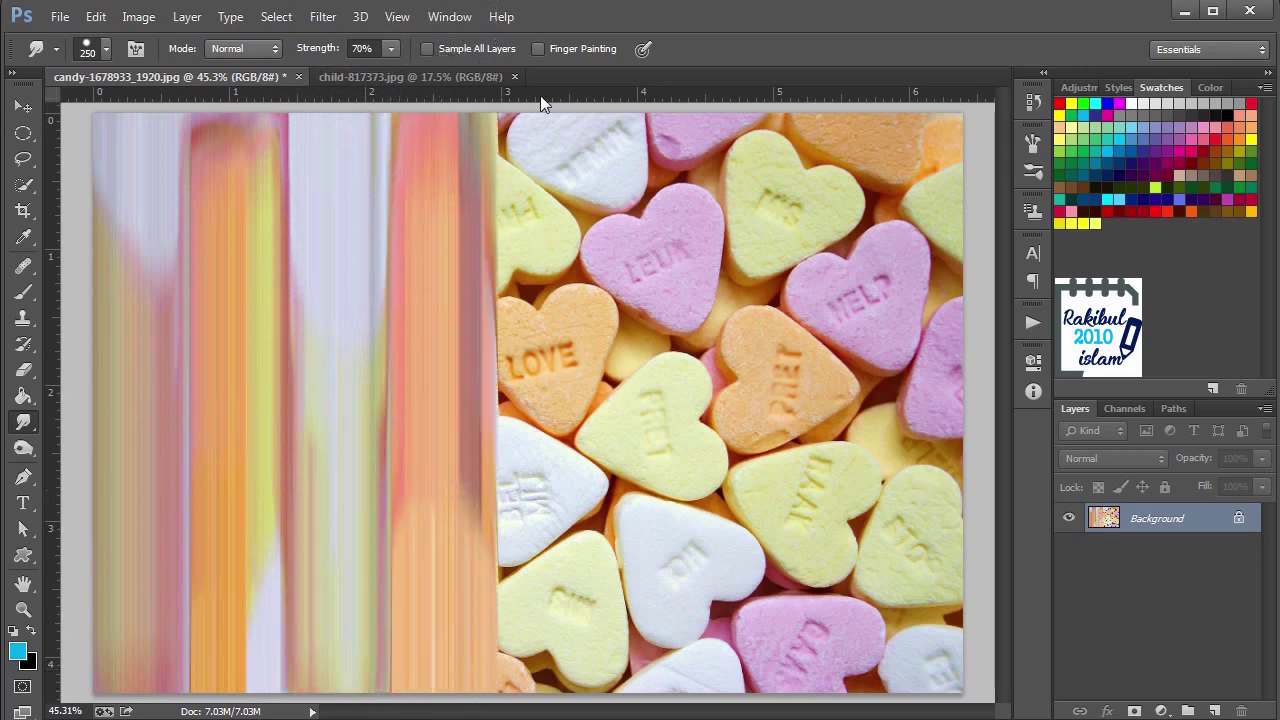
drag(543, 100, 548, 700)
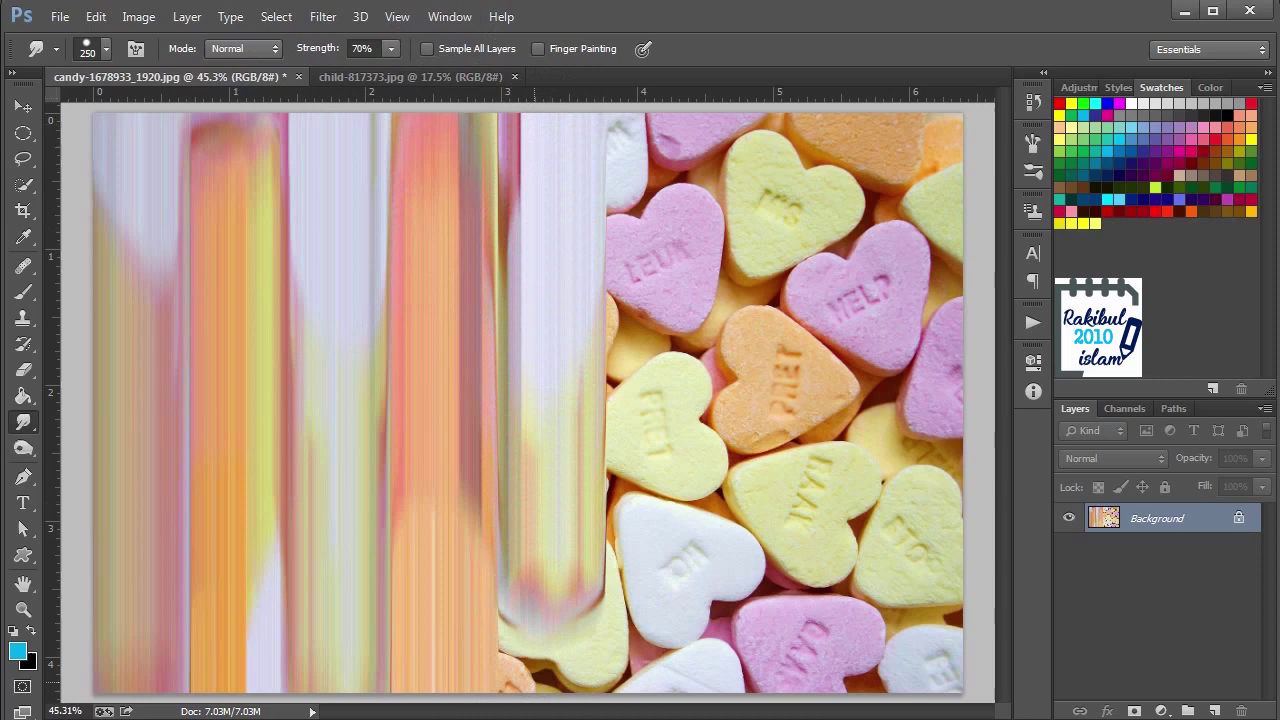
drag(641, 697, 643, 129)
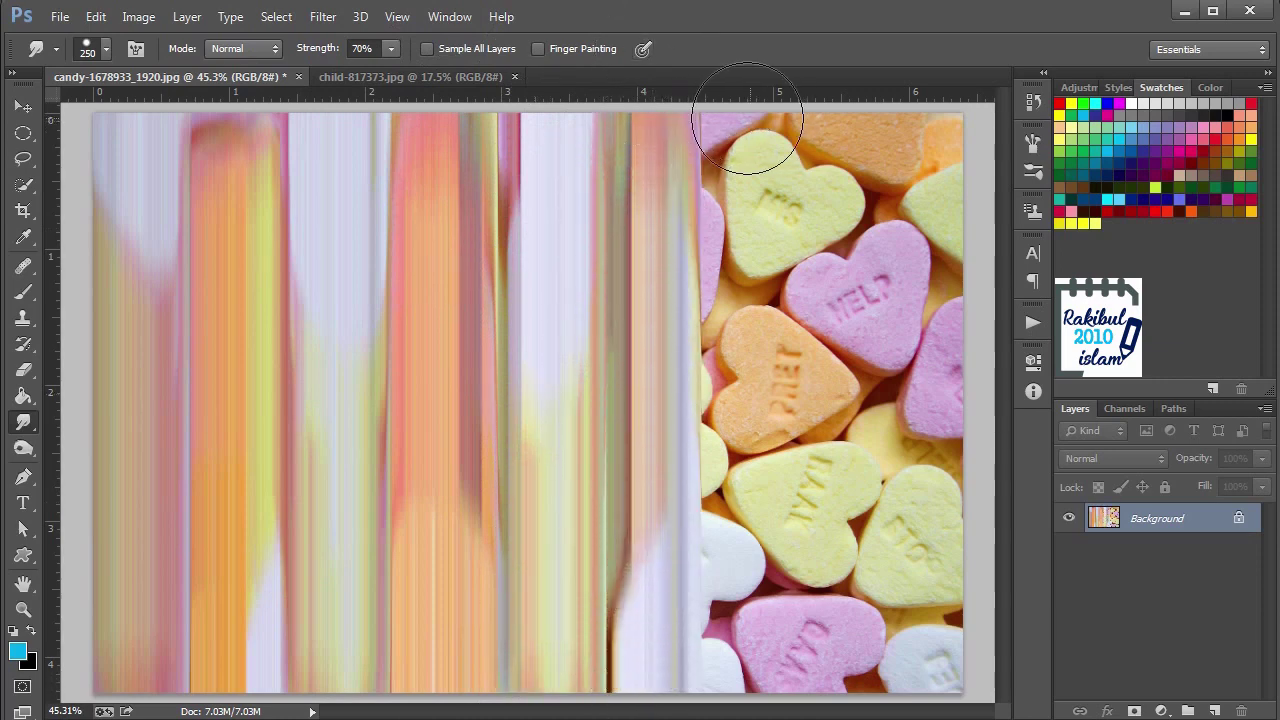
drag(766, 137, 745, 665)
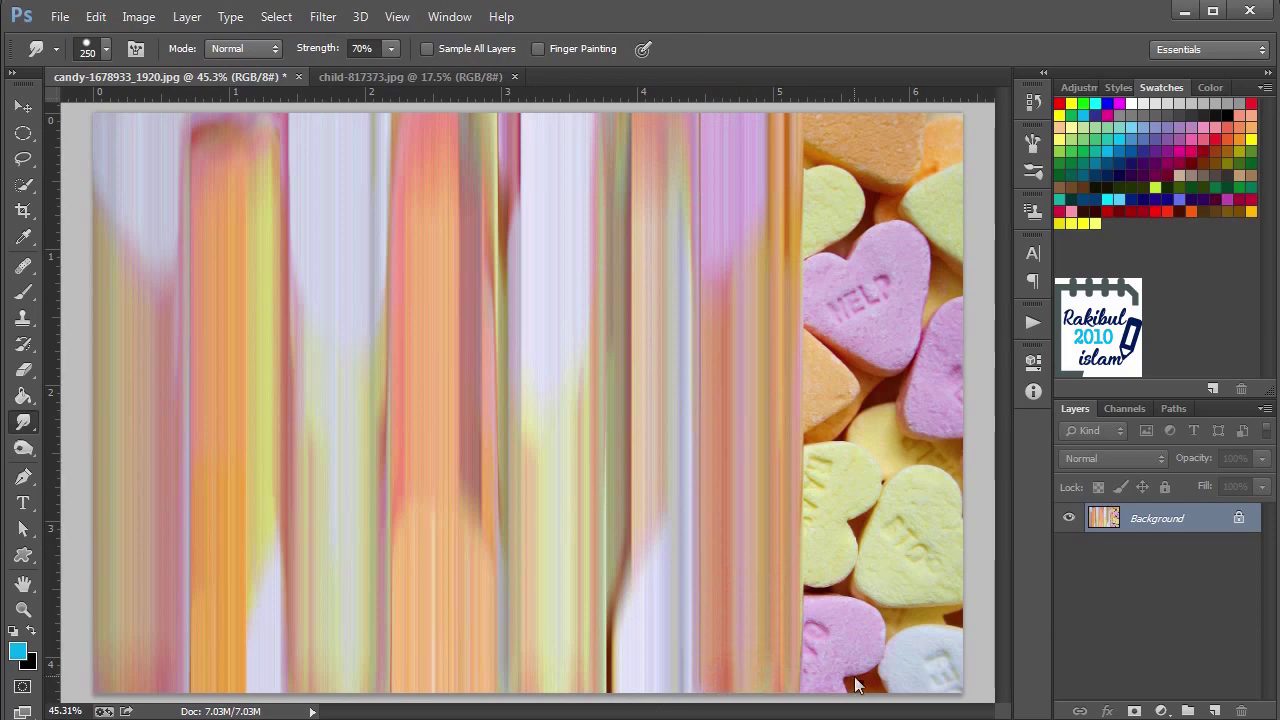
drag(855, 684, 868, 130)
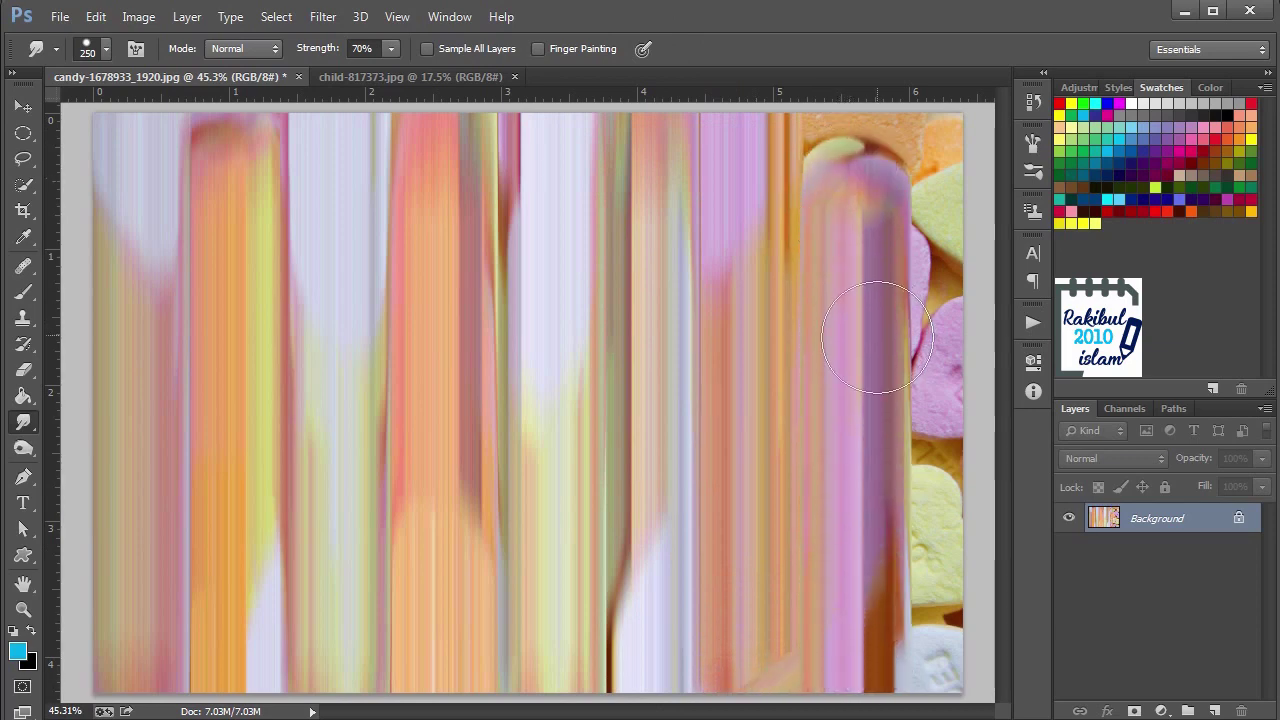
Redo the right-hand streak, streak the right edge, and straighten the centre streaks
key(ctrl+z)
drag(846, 657, 823, 2)
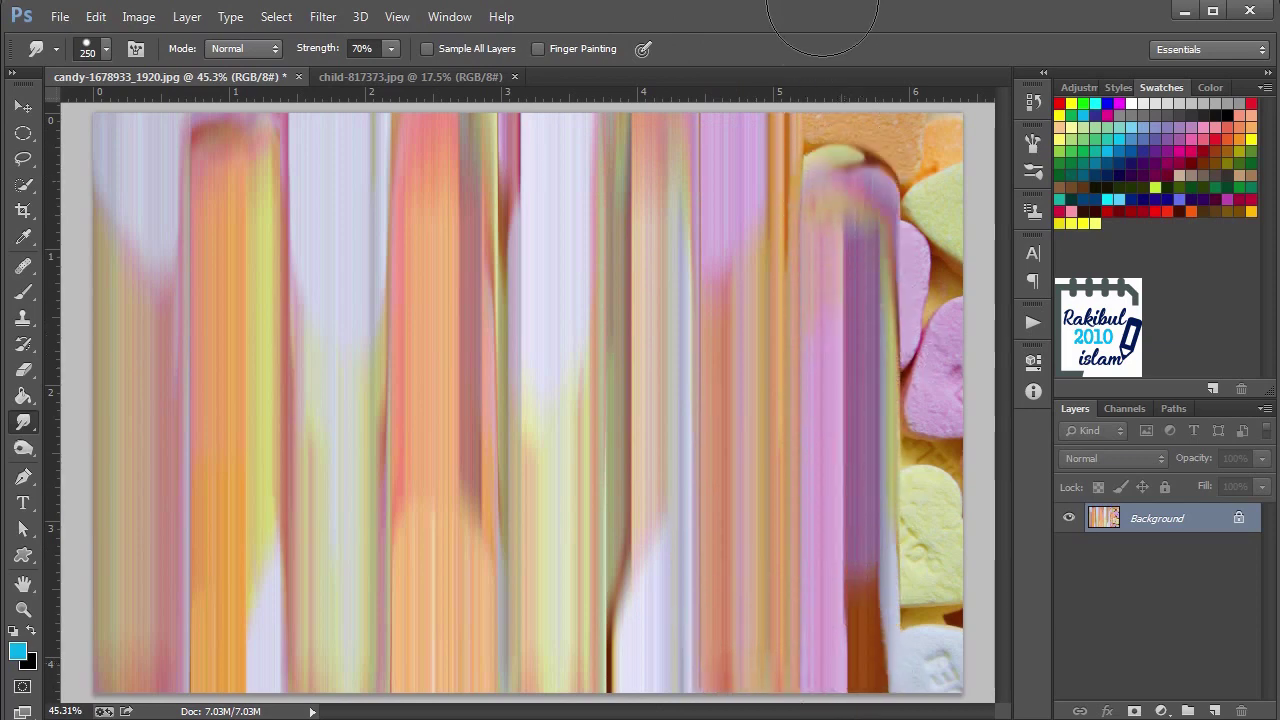
mouse_move(929, 129)
mouse_down()
mouse_move(886, 457)
mouse_move(900, 700)
mouse_up()
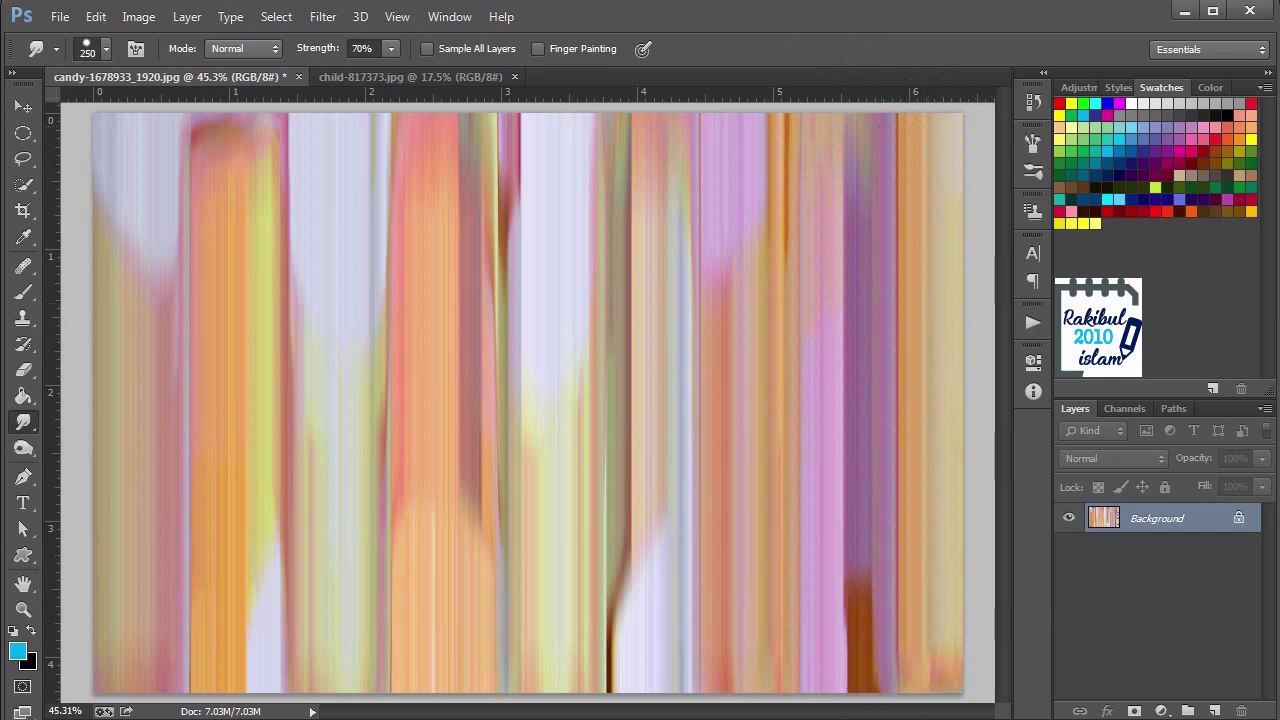
mouse_move(649, 634)
mouse_down()
mouse_move(619, 633)
mouse_move(625, 100)
mouse_up()
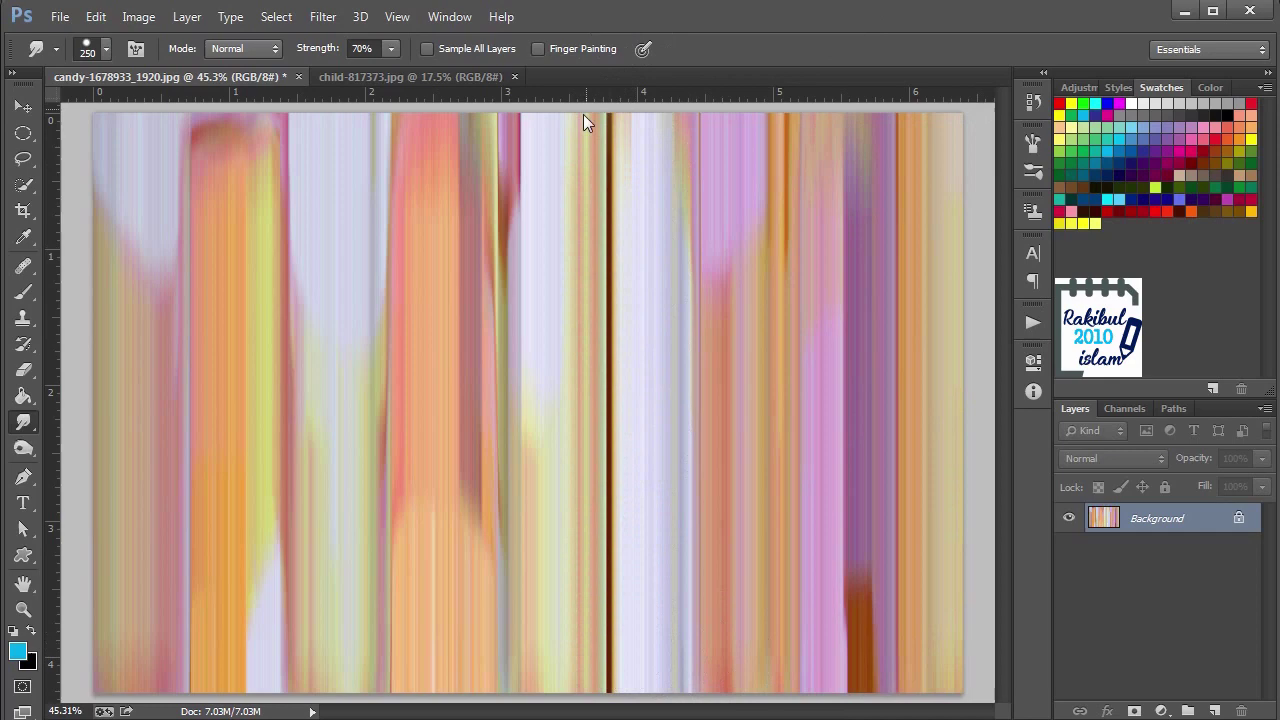
drag(497, 334, 520, 38)
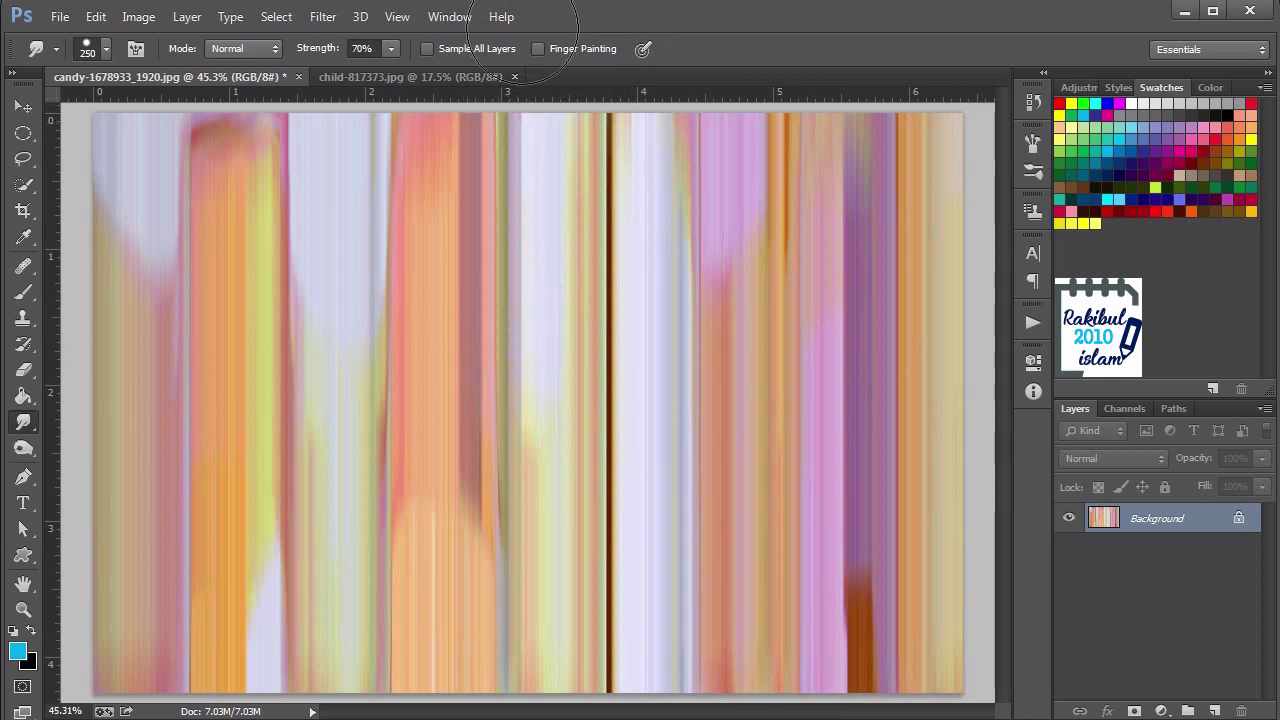
drag(229, 243, 255, 45)
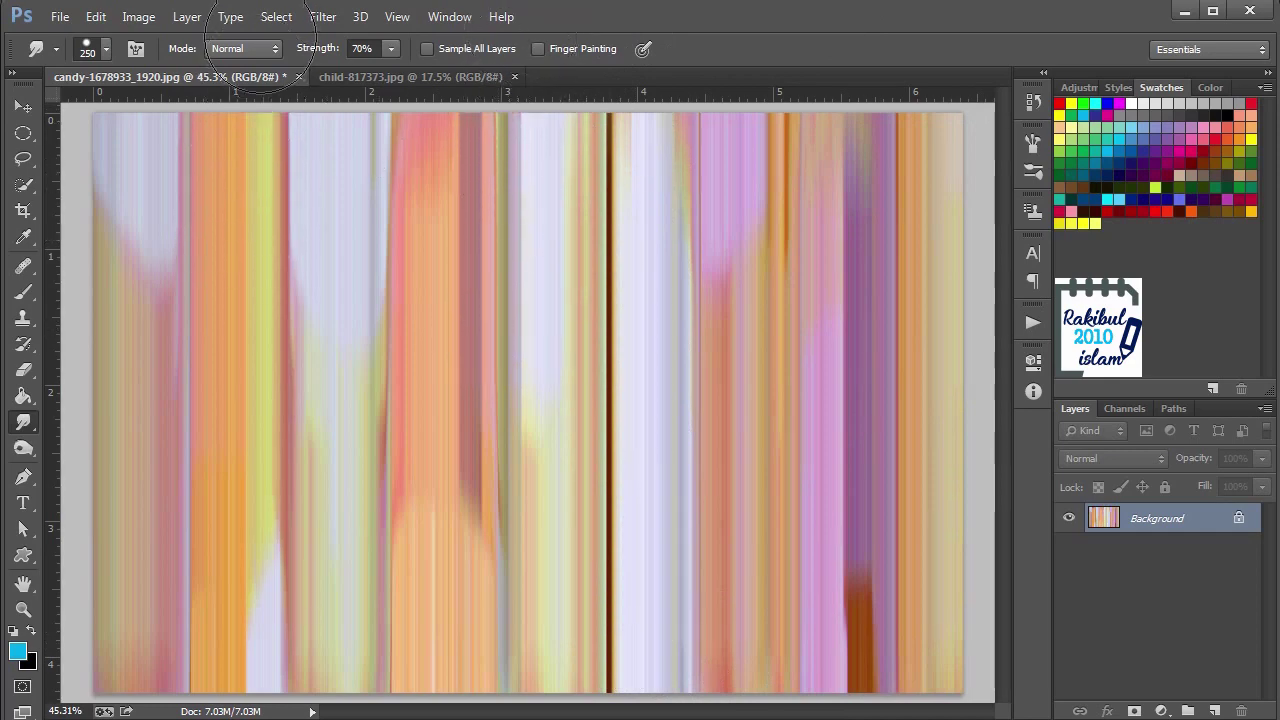
drag(507, 322, 500, 451)
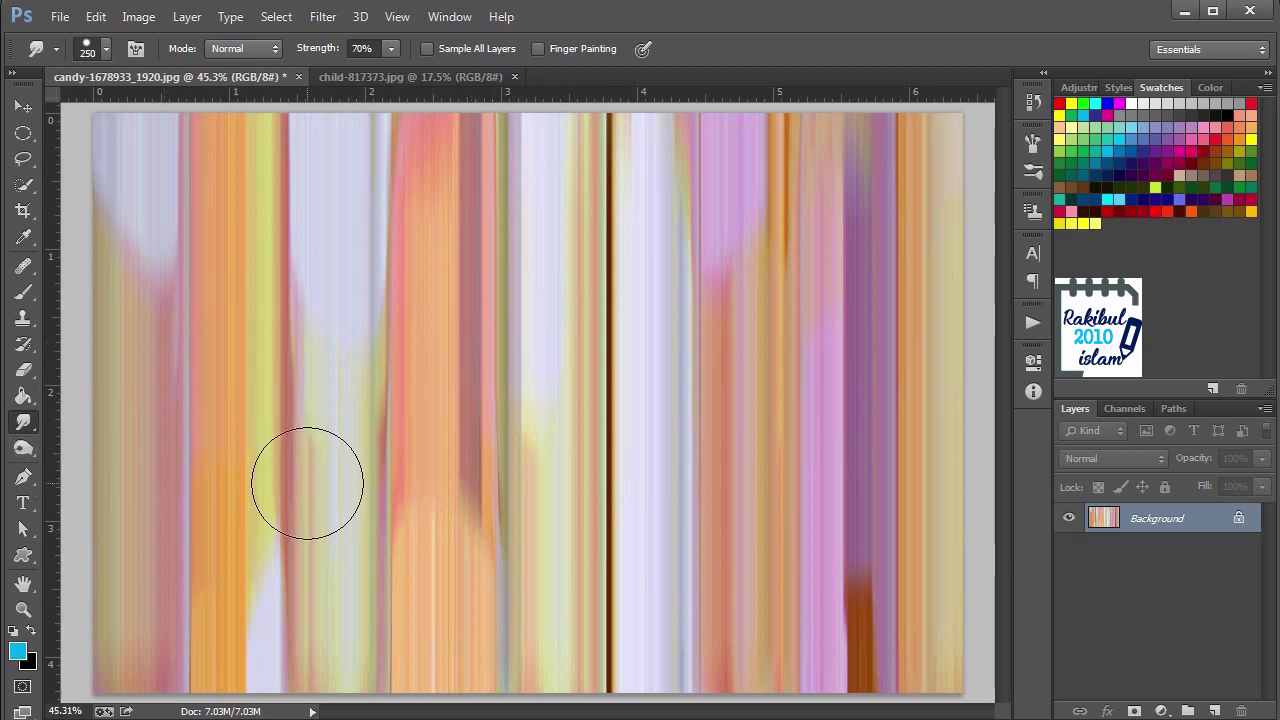
Copy the selected child in child-817373.jpg onto a new layer and pick the BG image
click(379, 77)
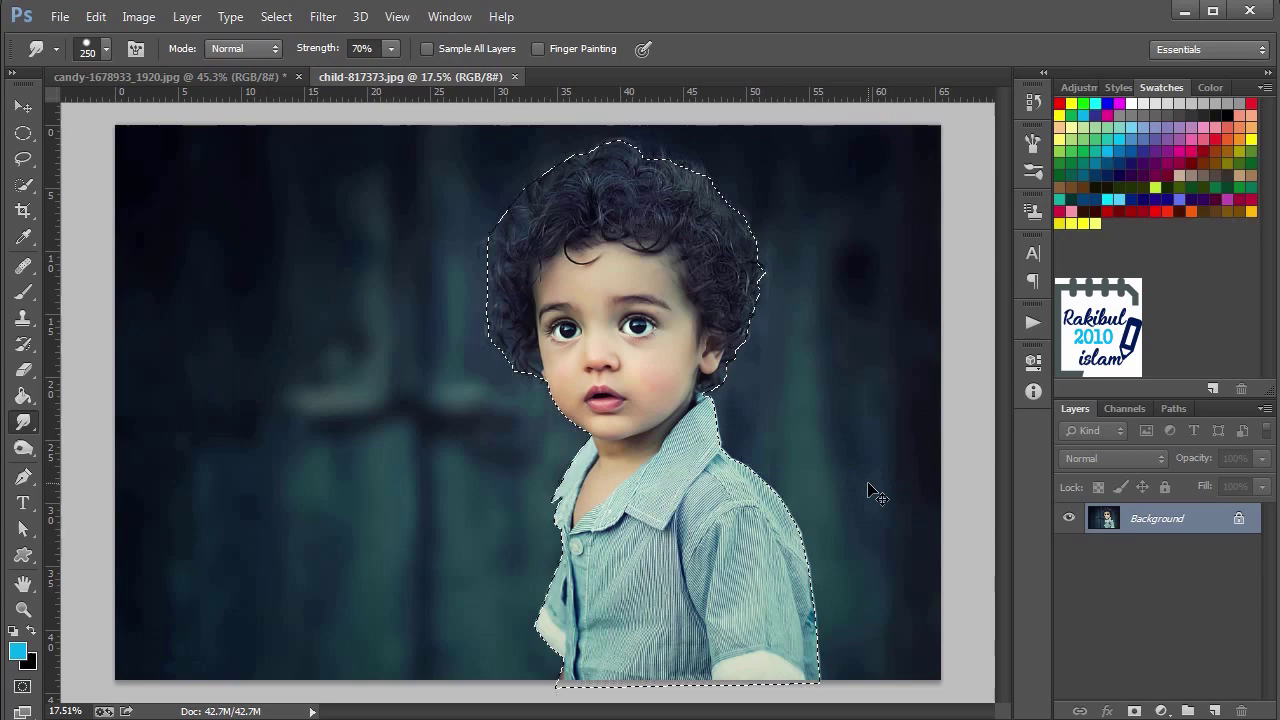
key(ctrl+shift+alt+n)
key(ctrl+shift+alt+e)
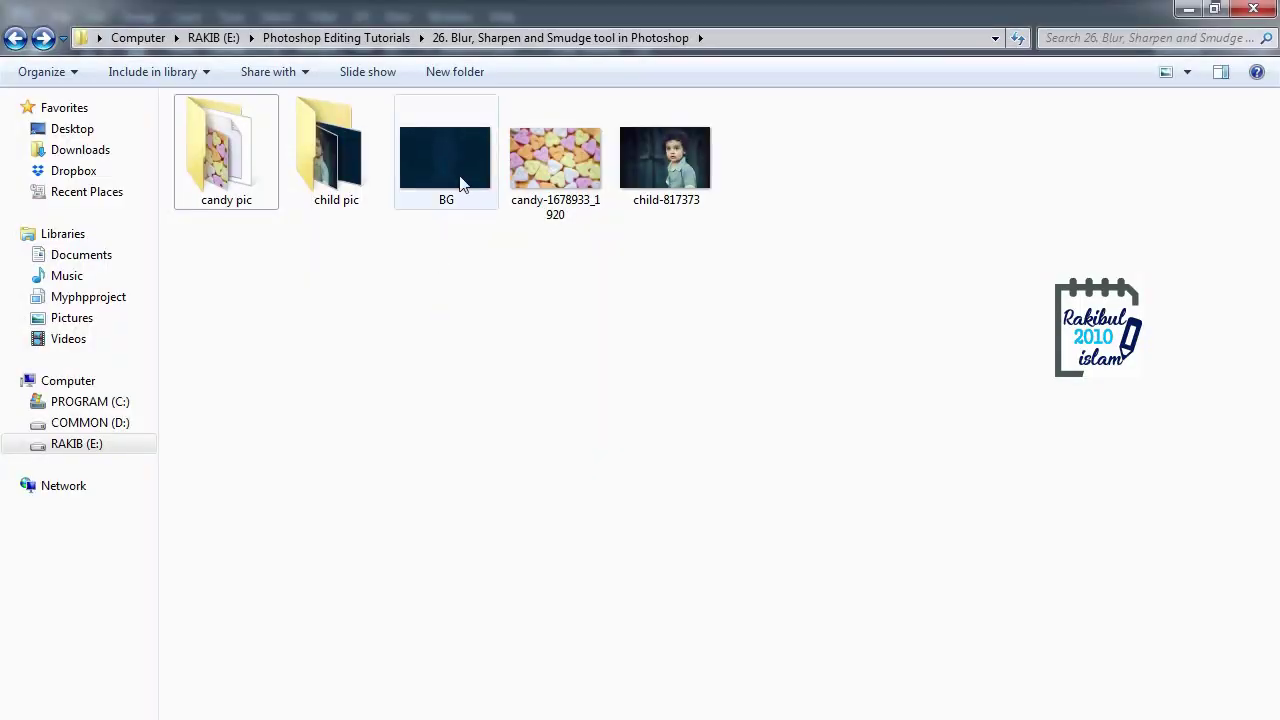
click(450, 160)
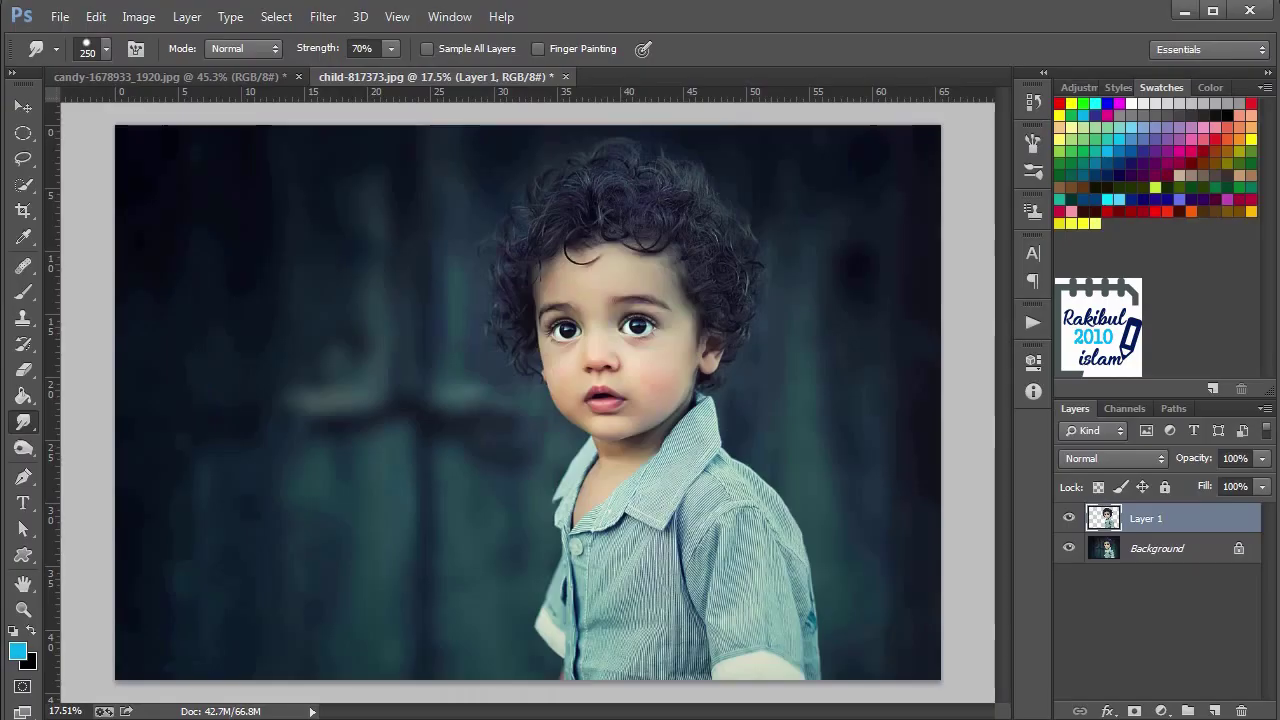
Place the BG image, move its layer beneath the child layer, and zoom into the head
key(Return)
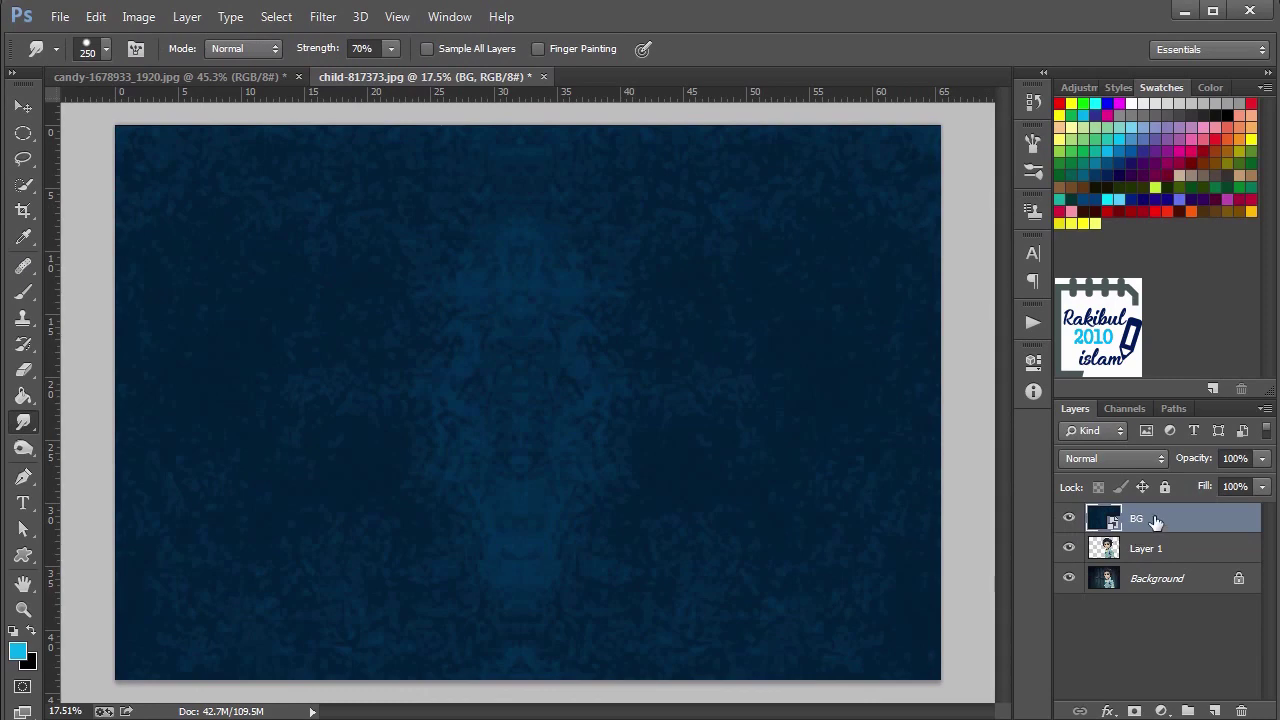
drag(1155, 521, 1157, 553)
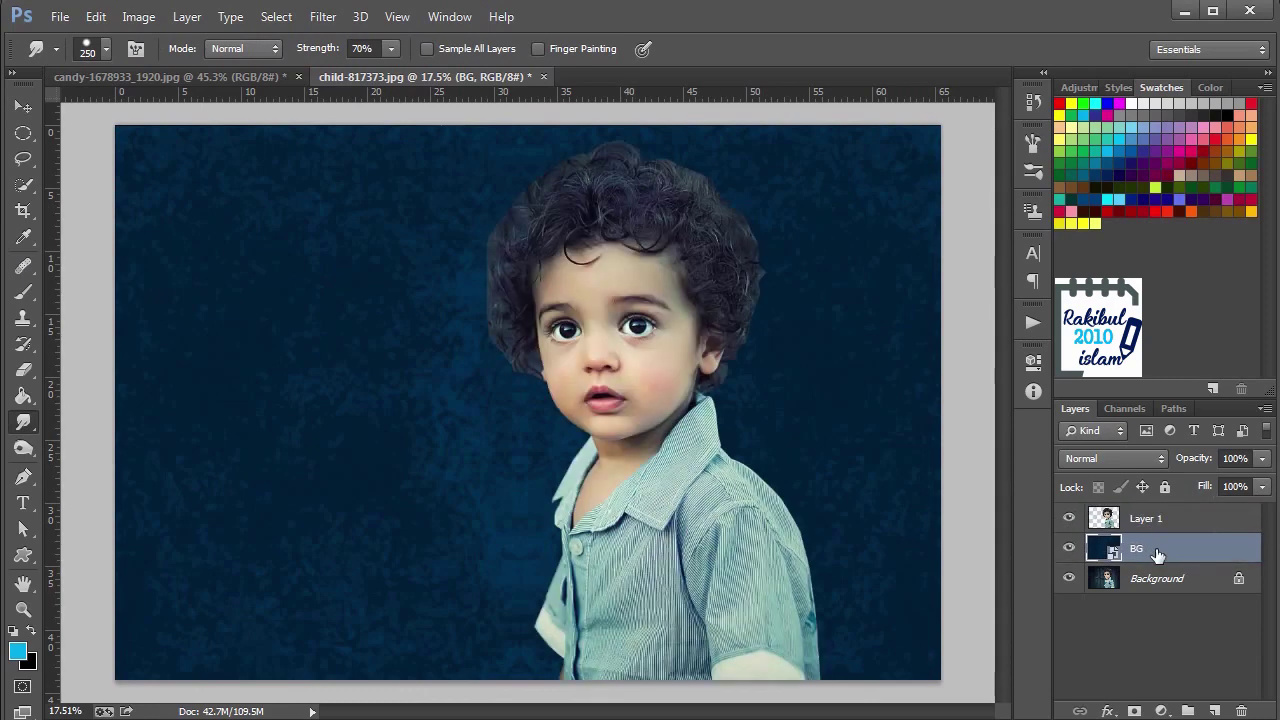
scroll(608, 200, up, 2)
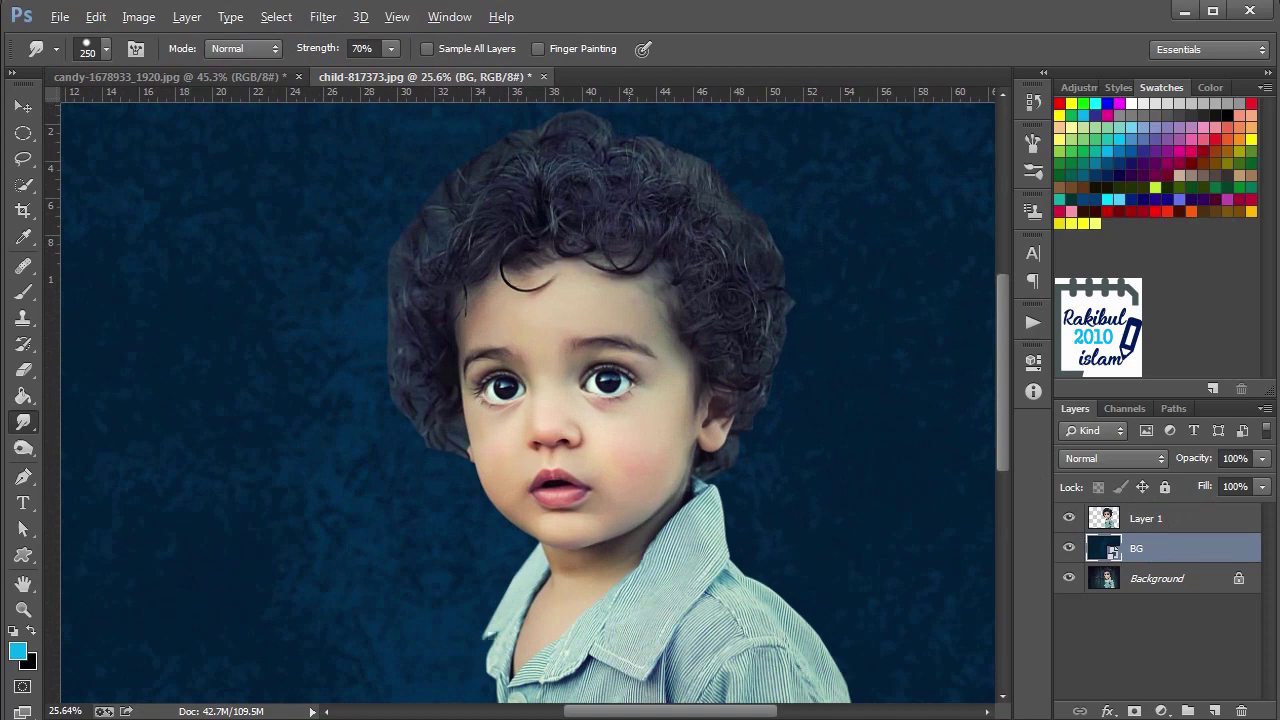
scroll(615, 325, up, 2)
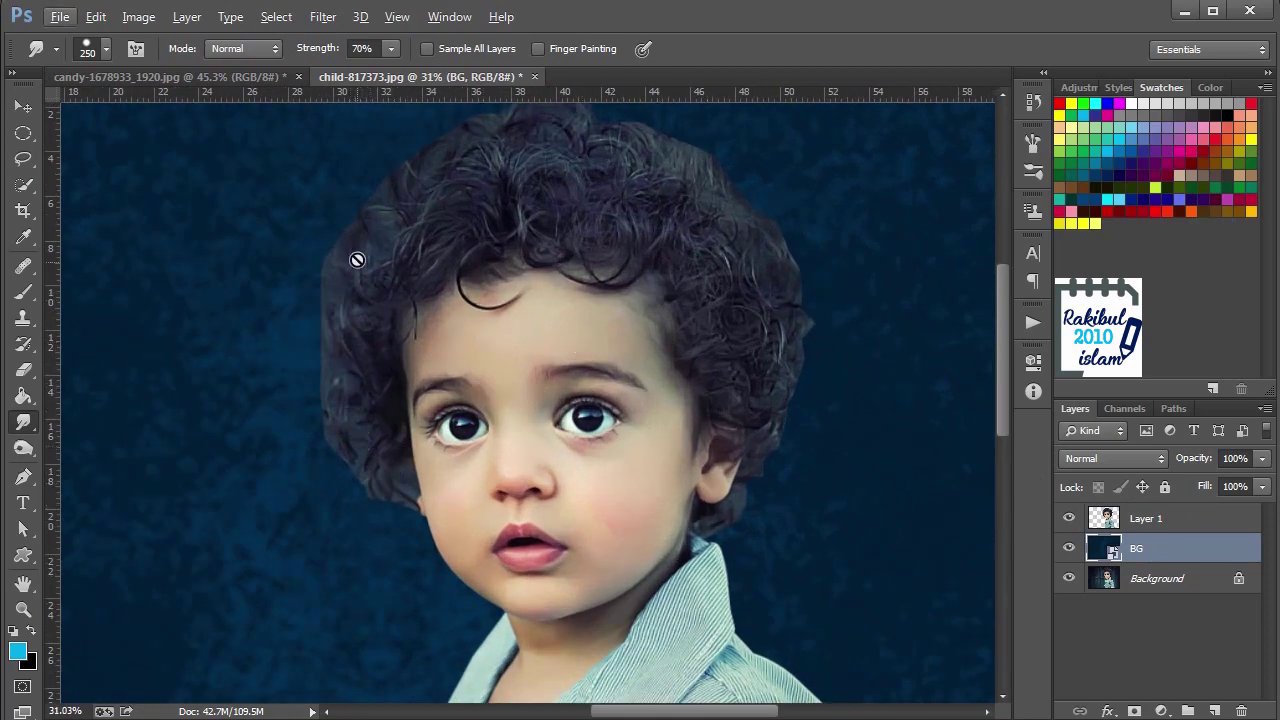
scroll(357, 260, up, 1)
scroll(352, 300, up, 1)
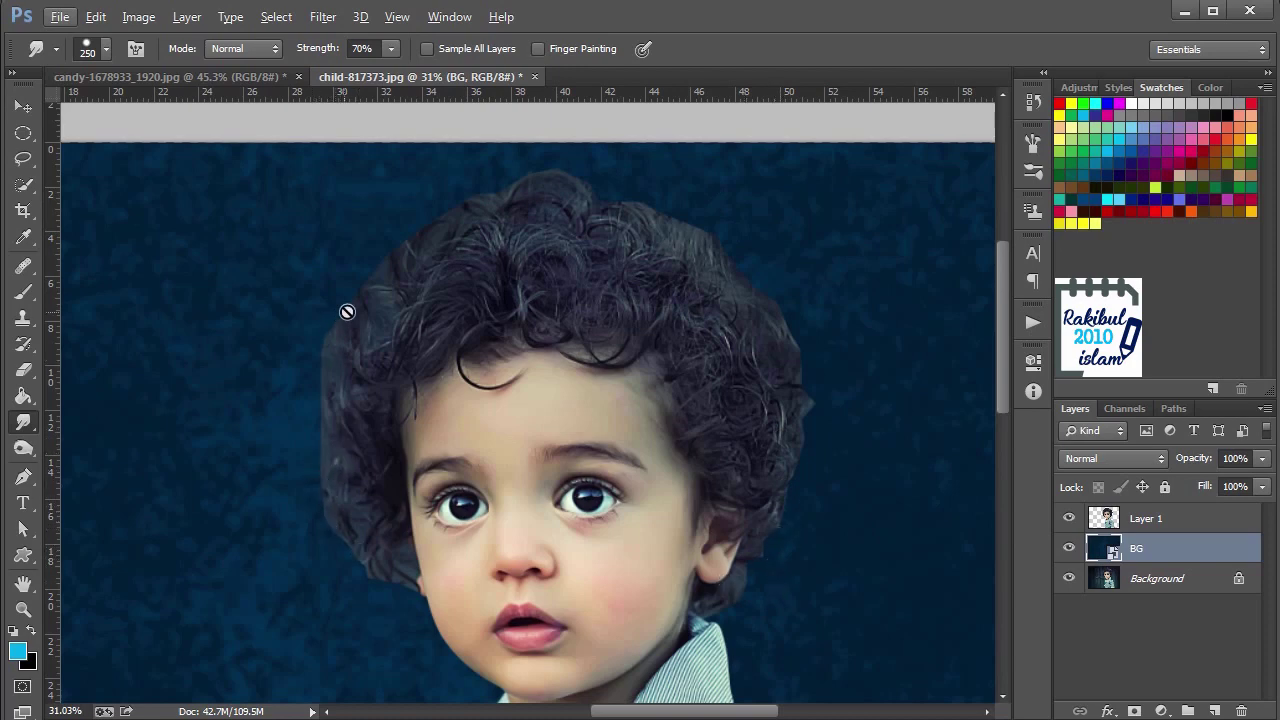
Duplicate the child layer and set the smudge brush to the 54 px scattered-dot tip
click(1150, 516)
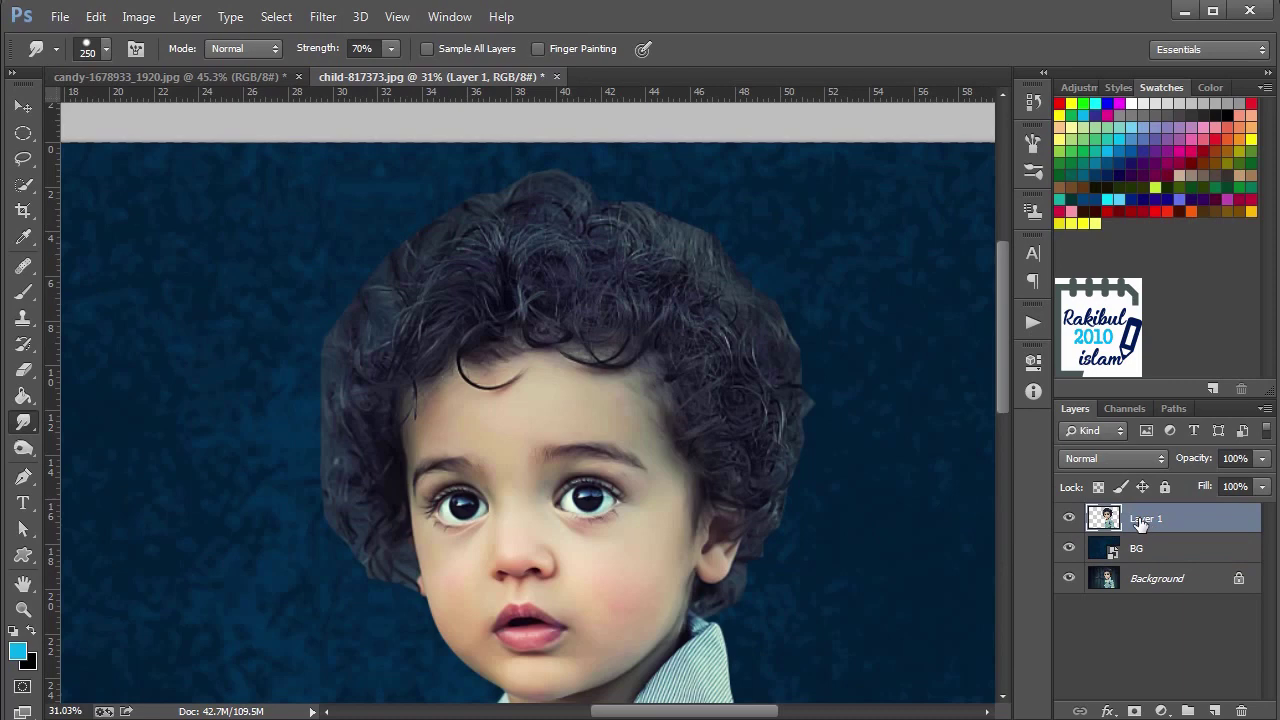
key(ctrl+j)
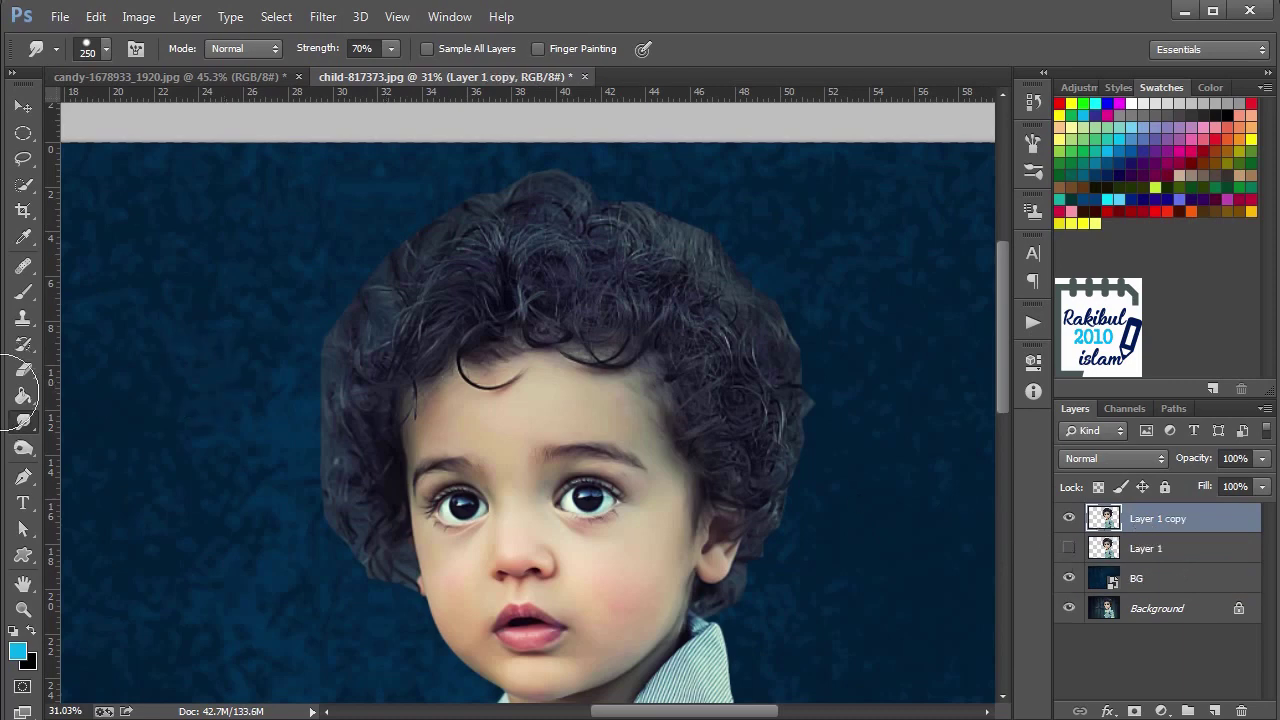
click(103, 50)
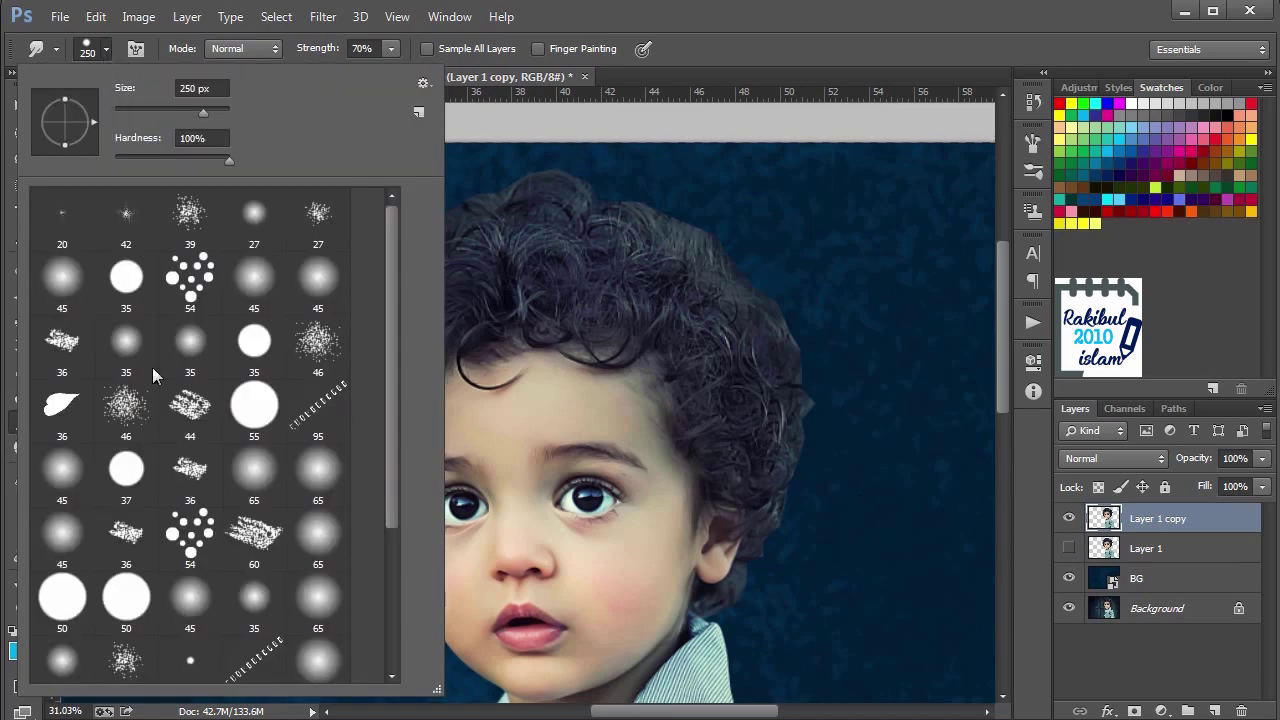
click(189, 548)
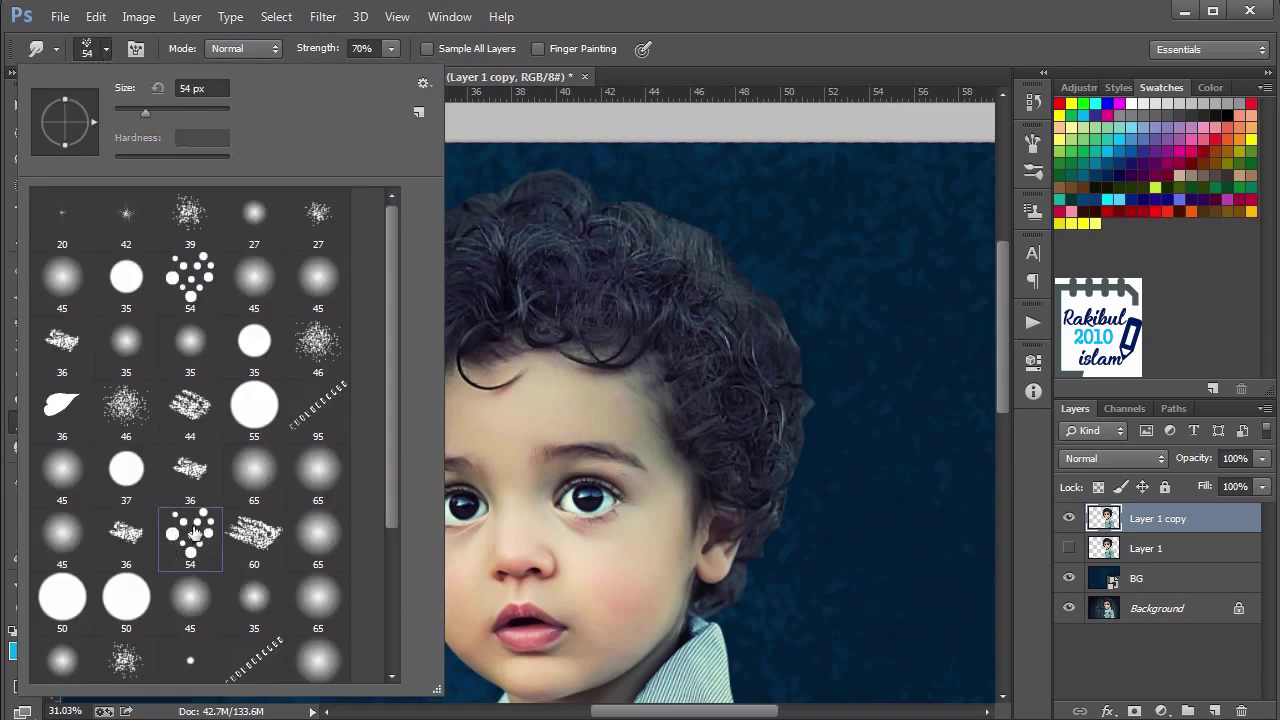
click(724, 17)
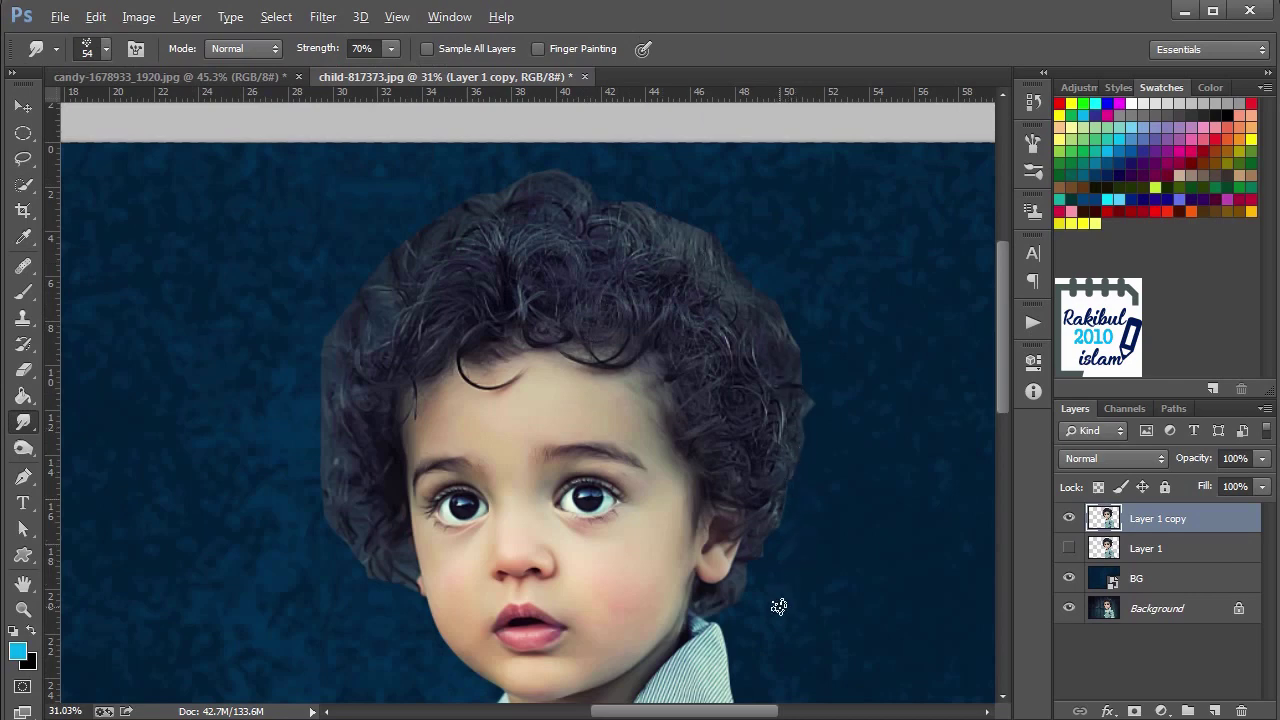
Smudge the hair edge beside the ear into strands, then bring the crown into view
scroll(778, 615, up, 5)
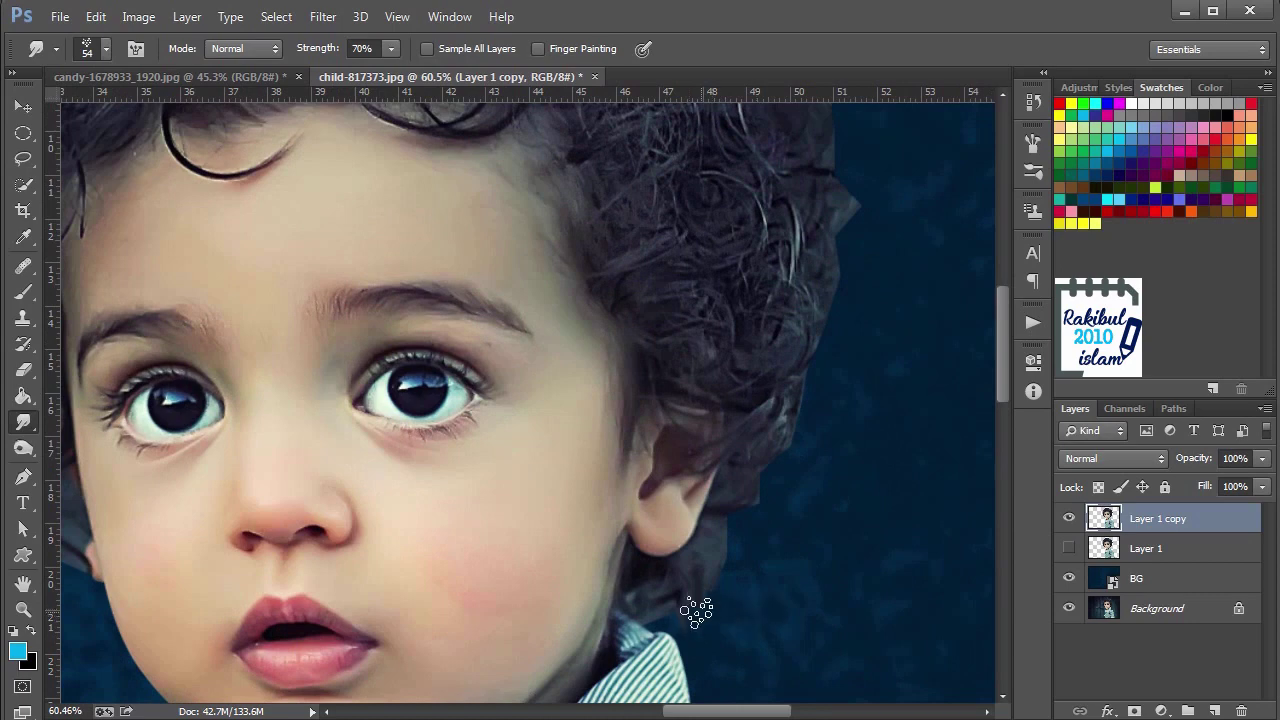
mouse_move(714, 636)
mouse_down()
mouse_move(746, 530)
mouse_move(795, 515)
mouse_up()
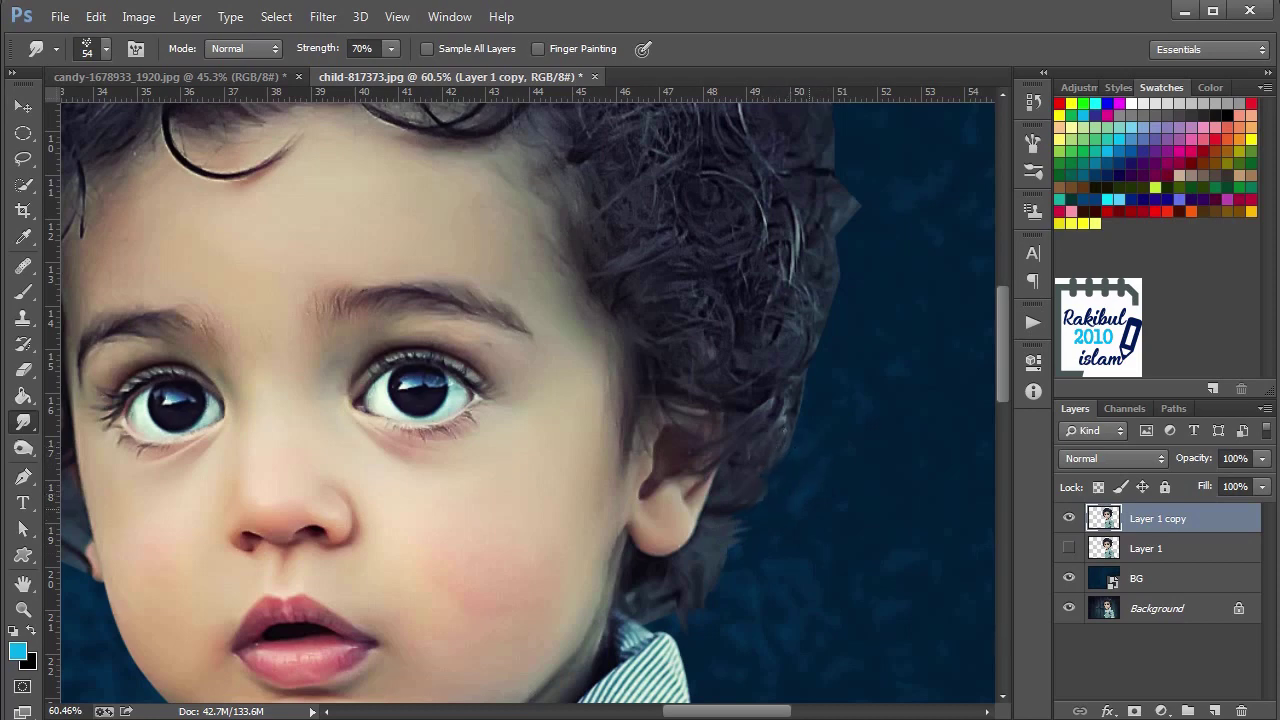
drag(862, 353, 829, 457)
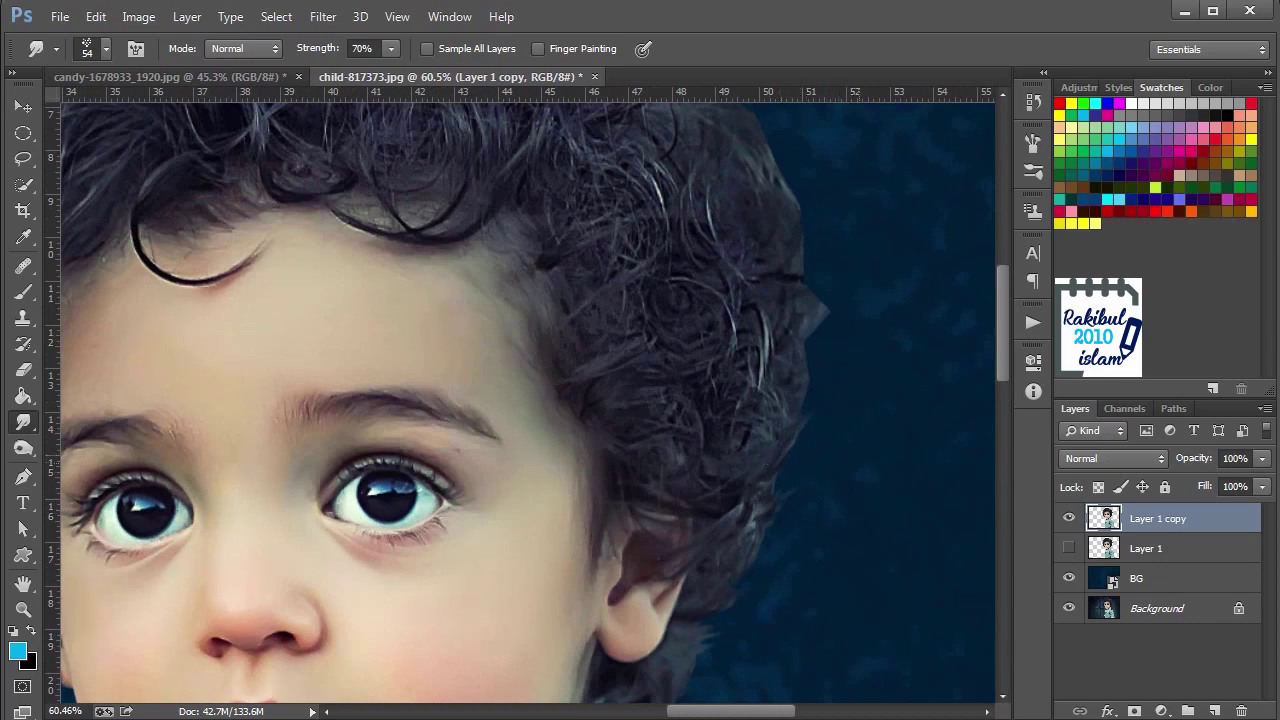
drag(858, 385, 797, 445)
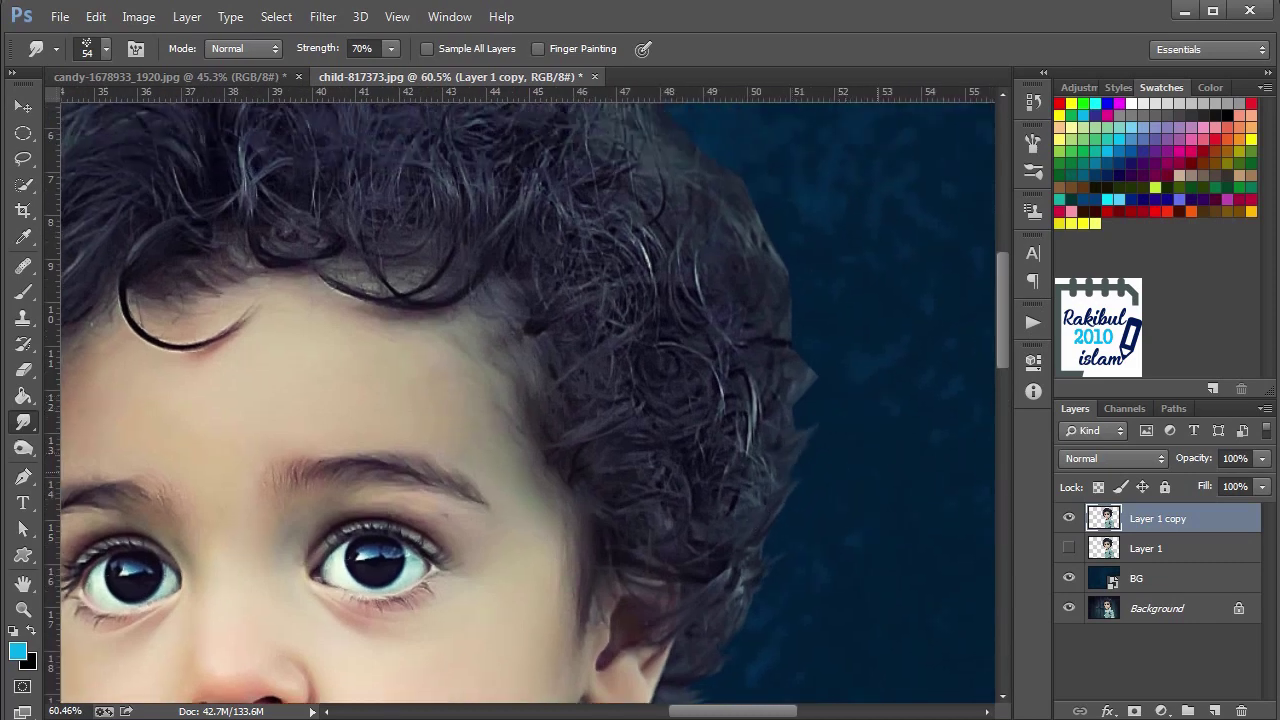
mouse_move(849, 349)
mouse_down()
mouse_move(843, 413)
mouse_move(891, 423)
mouse_up()
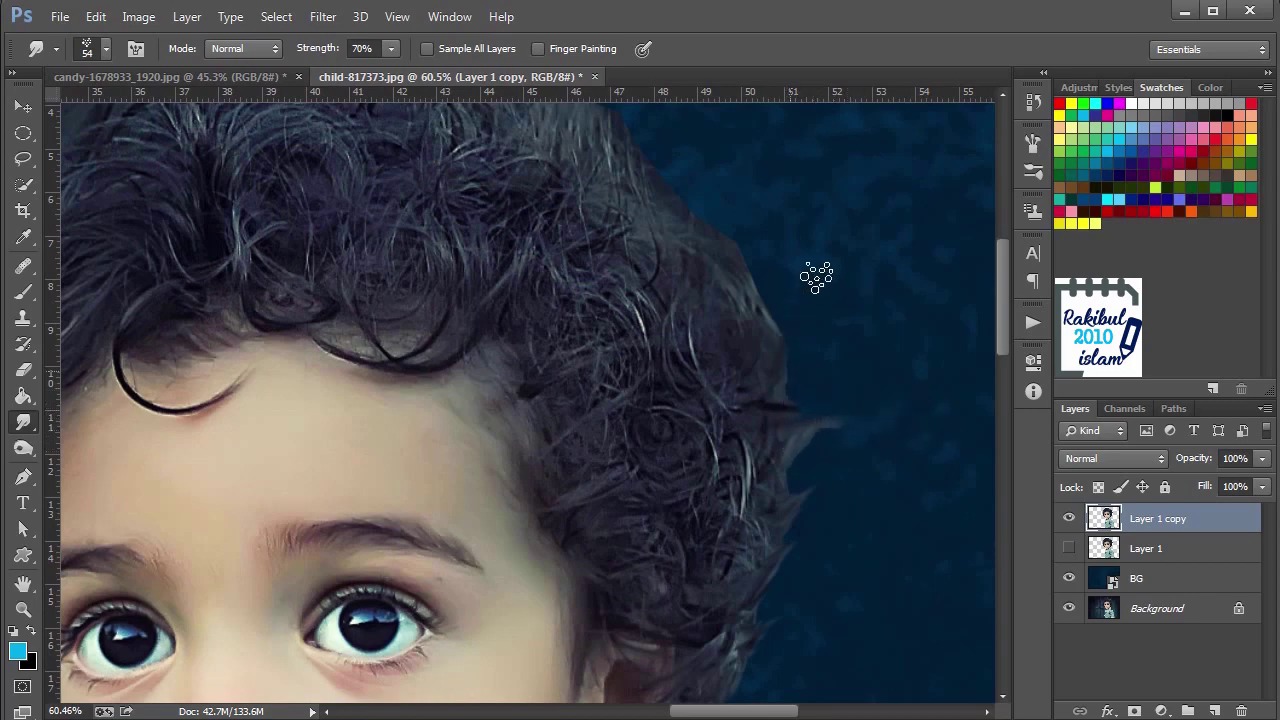
drag(803, 337, 829, 407)
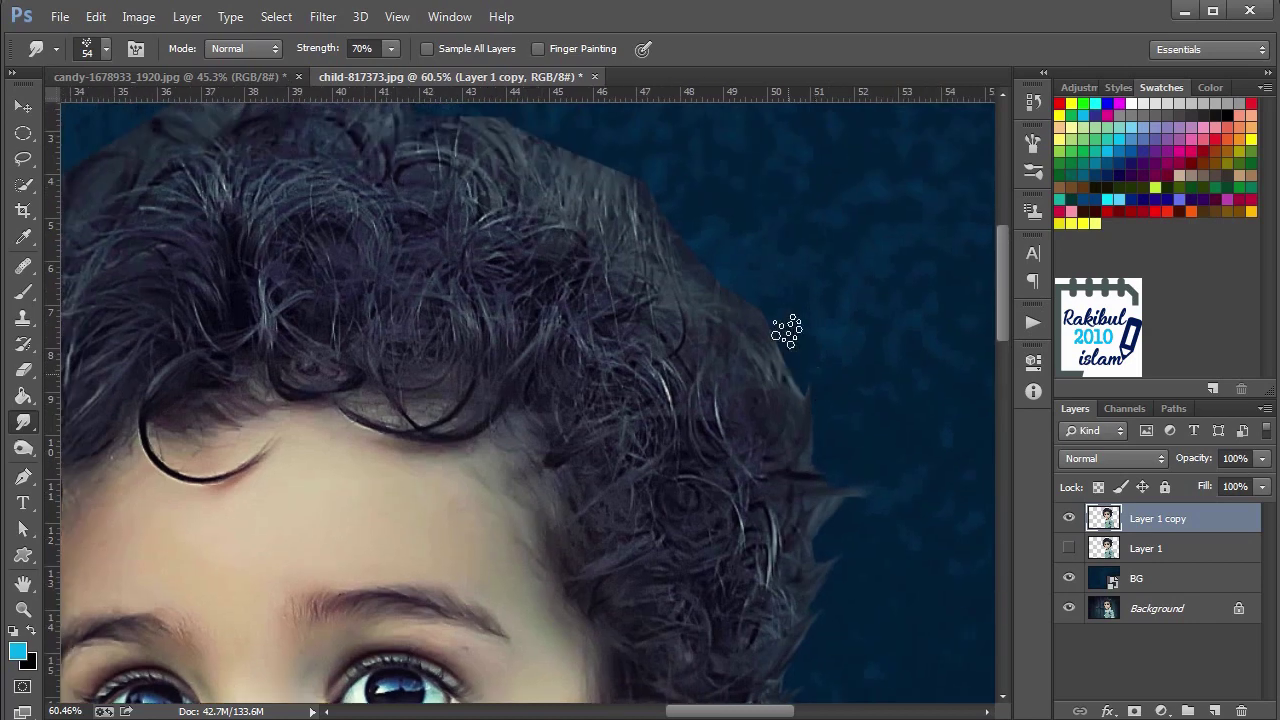
drag(805, 268, 843, 354)
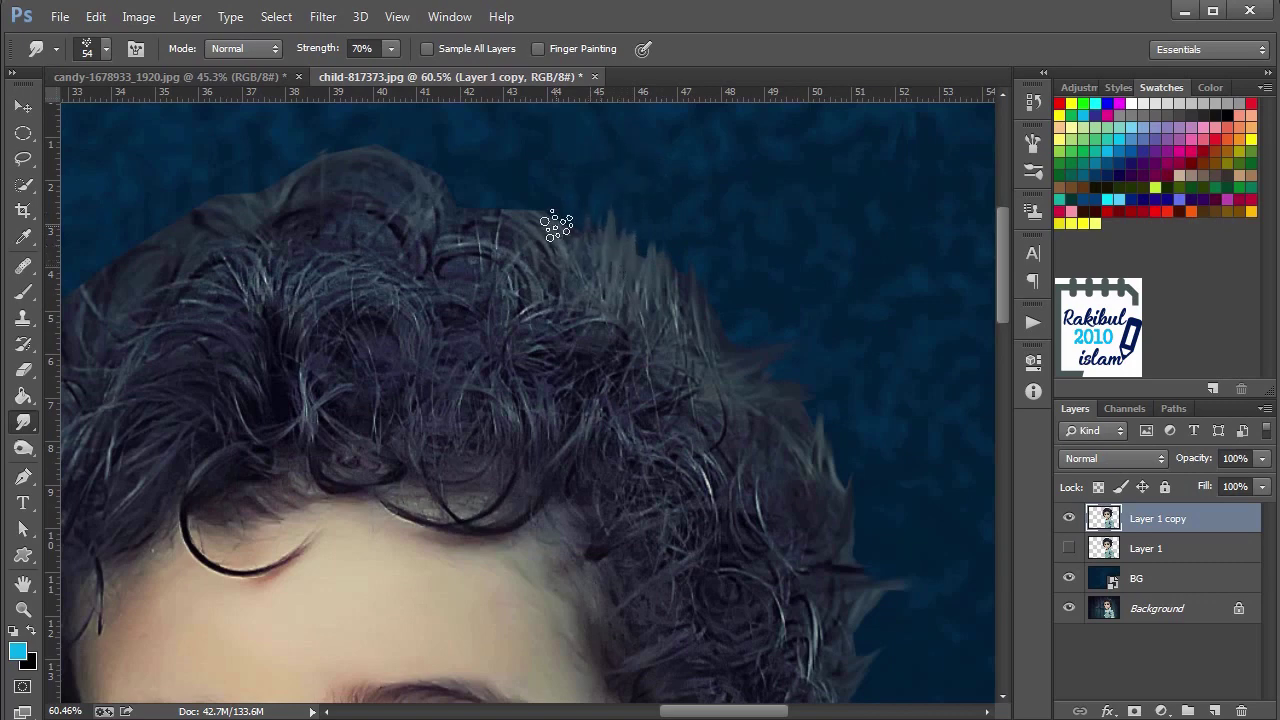
Pull wispy strands up and outward along the top and upper-left hair edges
drag(551, 224, 472, 132)
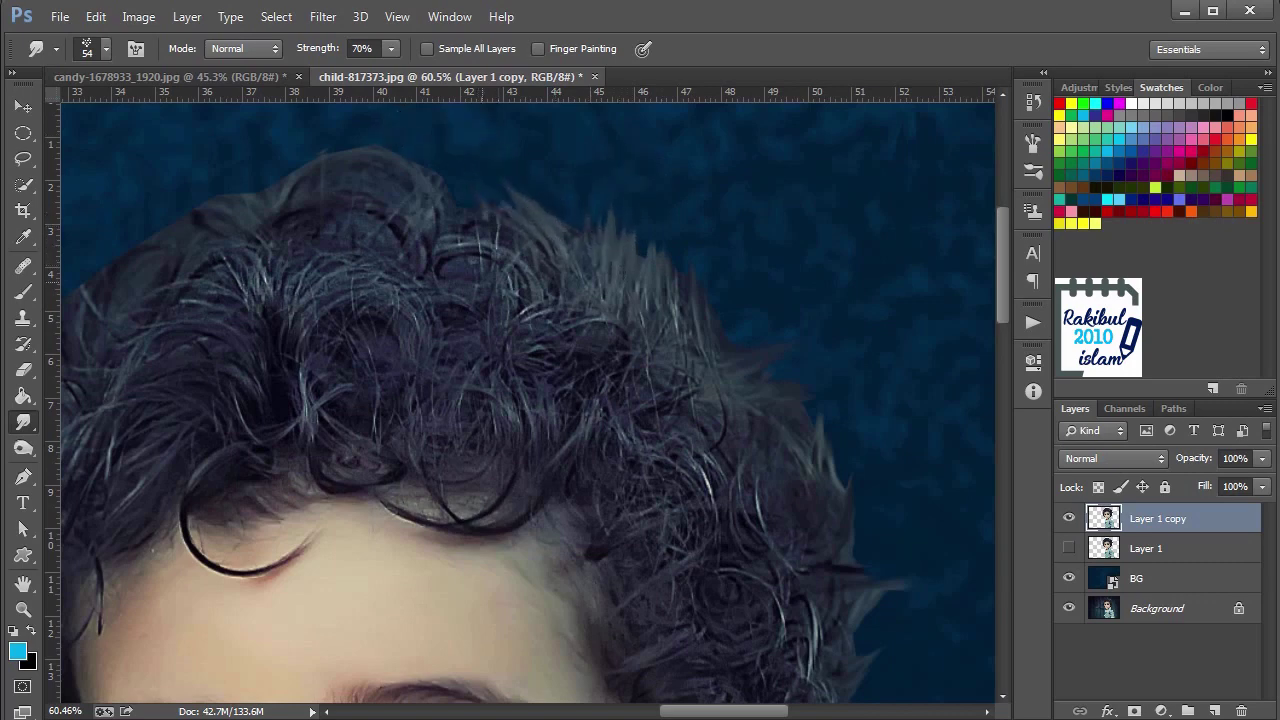
drag(446, 263, 723, 413)
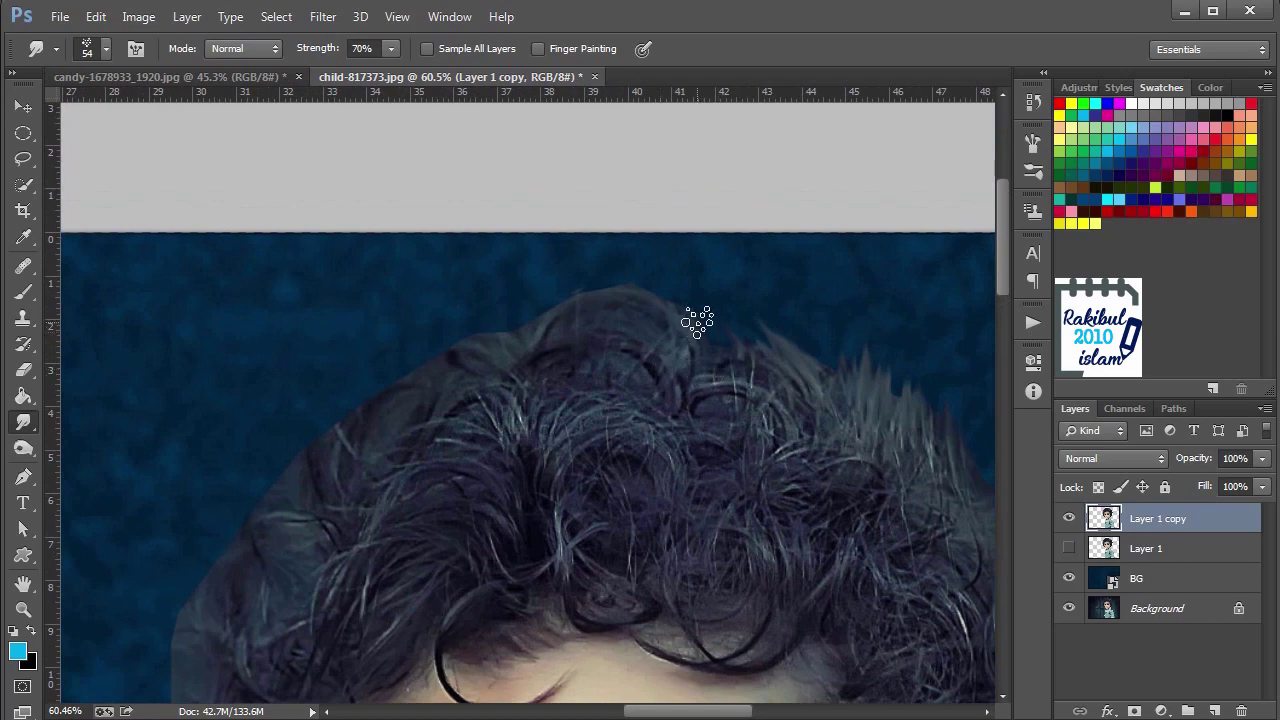
mouse_move(675, 298)
mouse_down()
mouse_move(634, 294)
mouse_move(509, 343)
mouse_move(526, 340)
mouse_move(551, 234)
mouse_up()
drag(503, 349, 400, 271)
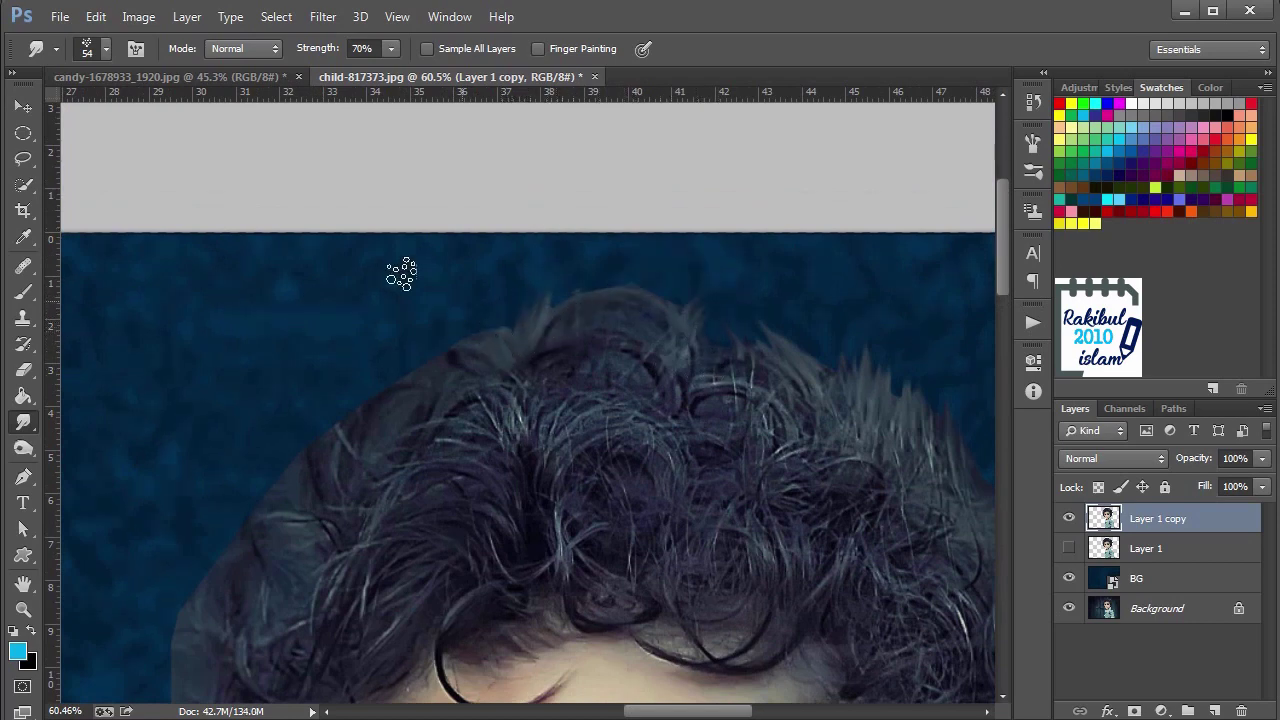
drag(473, 354, 403, 309)
mouse_move(409, 420)
mouse_down()
mouse_move(366, 403)
mouse_move(380, 391)
mouse_up()
drag(392, 463, 493, 243)
Smudge the left hair edge, down to the cheek, into soft strands over the blue
scroll(493, 262, down, 1)
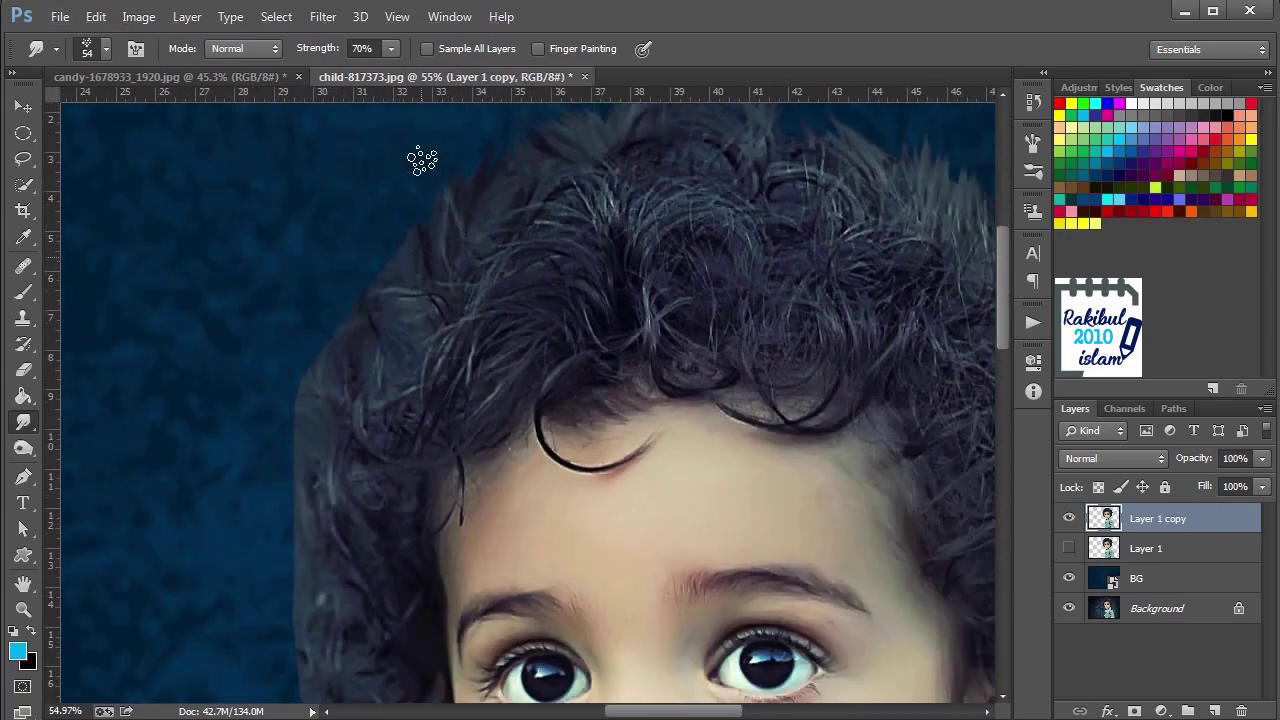
scroll(368, 389, down, 1)
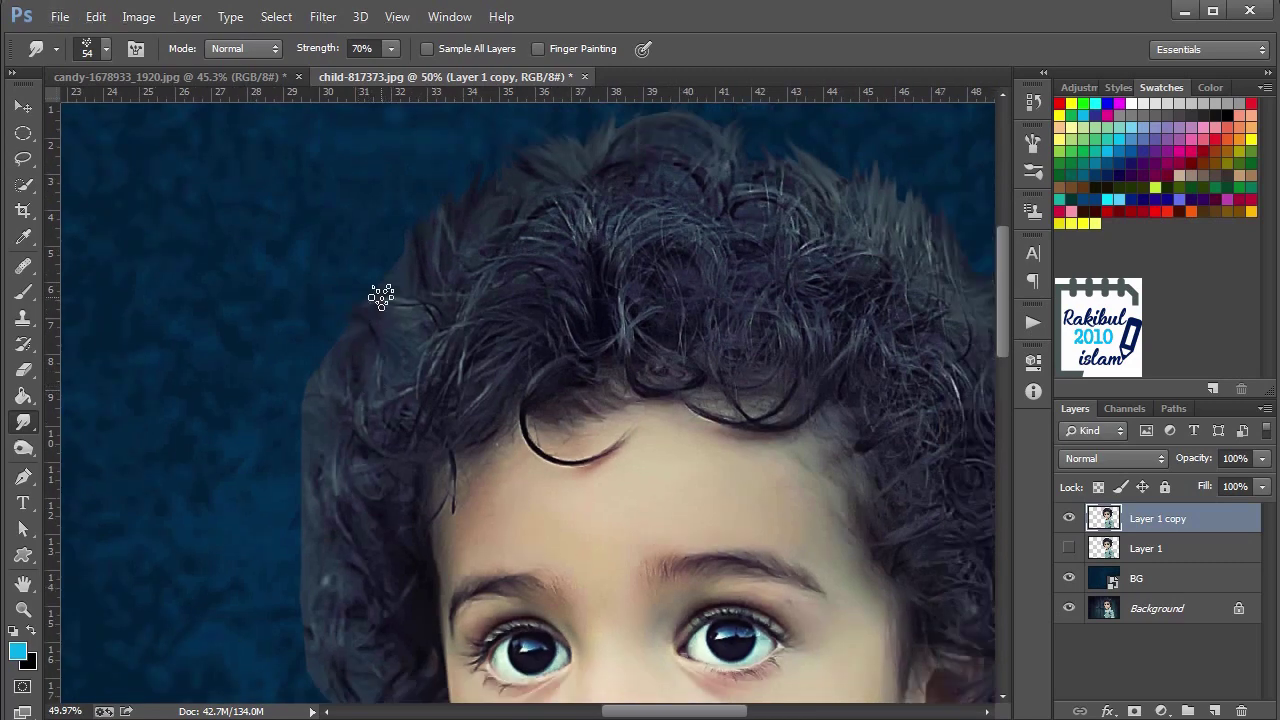
drag(341, 370, 386, 300)
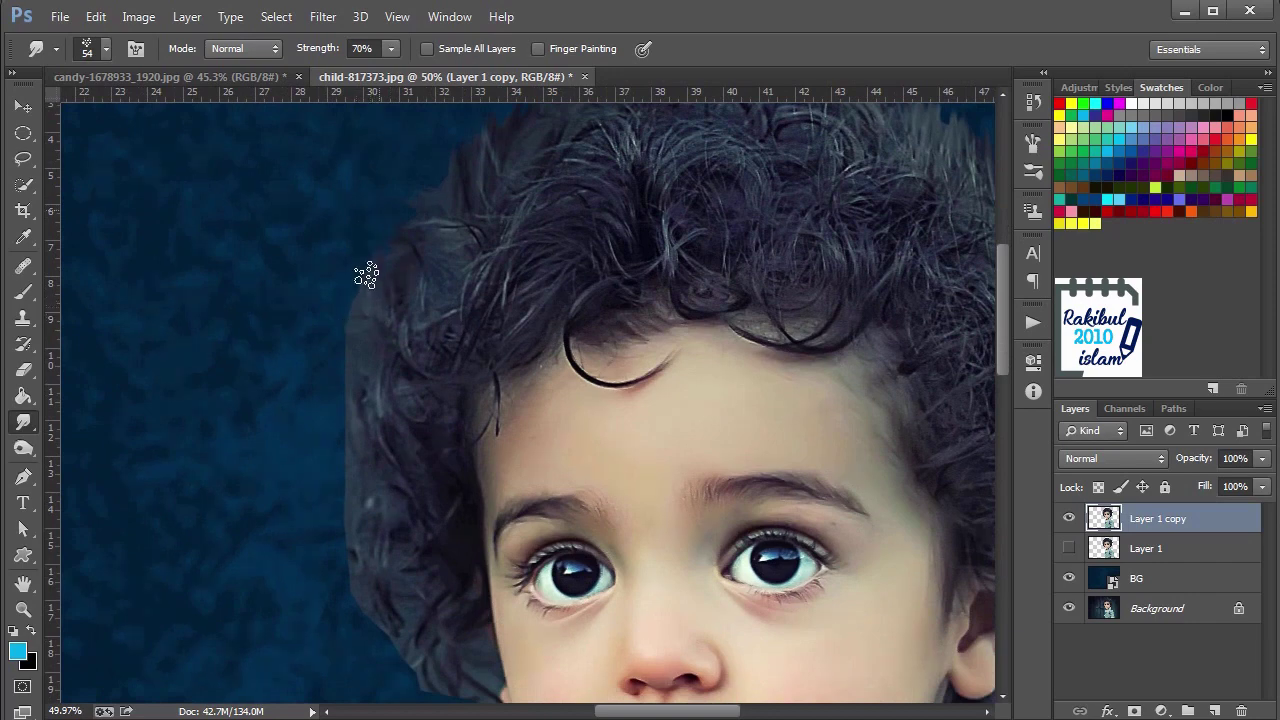
mouse_move(370, 394)
mouse_down()
mouse_move(389, 360)
mouse_move(381, 330)
mouse_move(296, 294)
mouse_up()
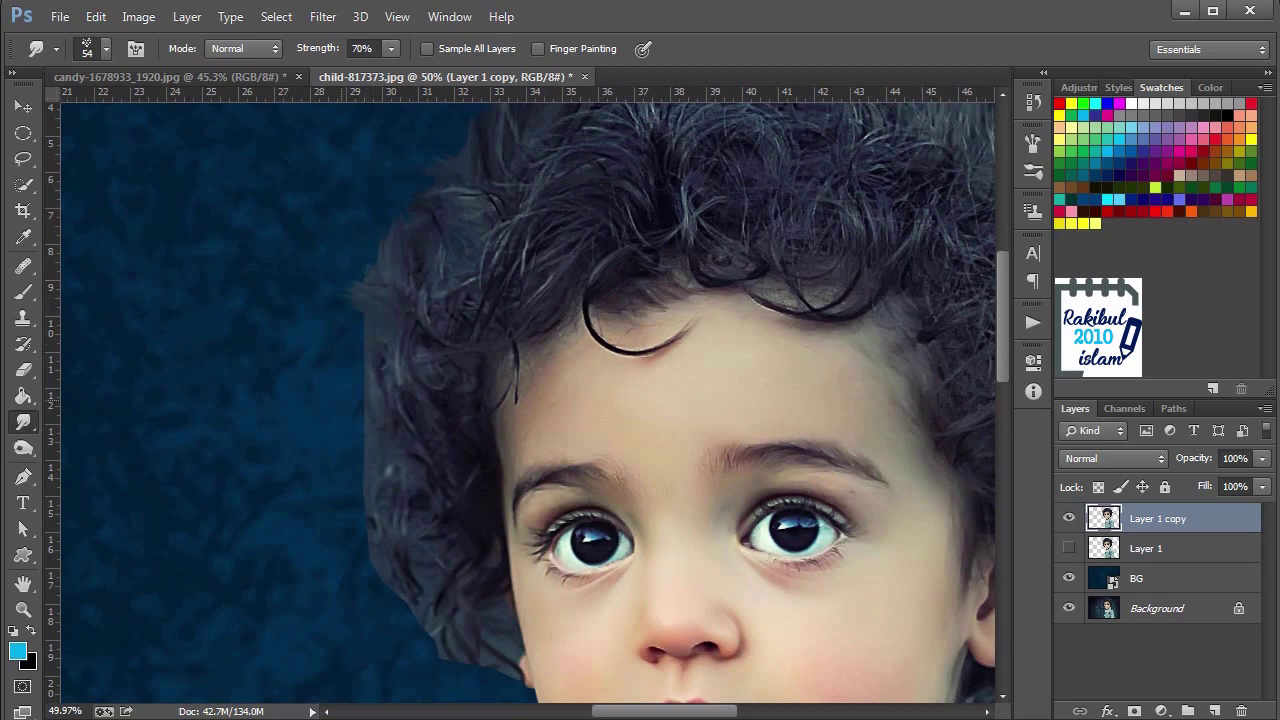
drag(363, 390, 373, 347)
scroll(423, 420, down, 3)
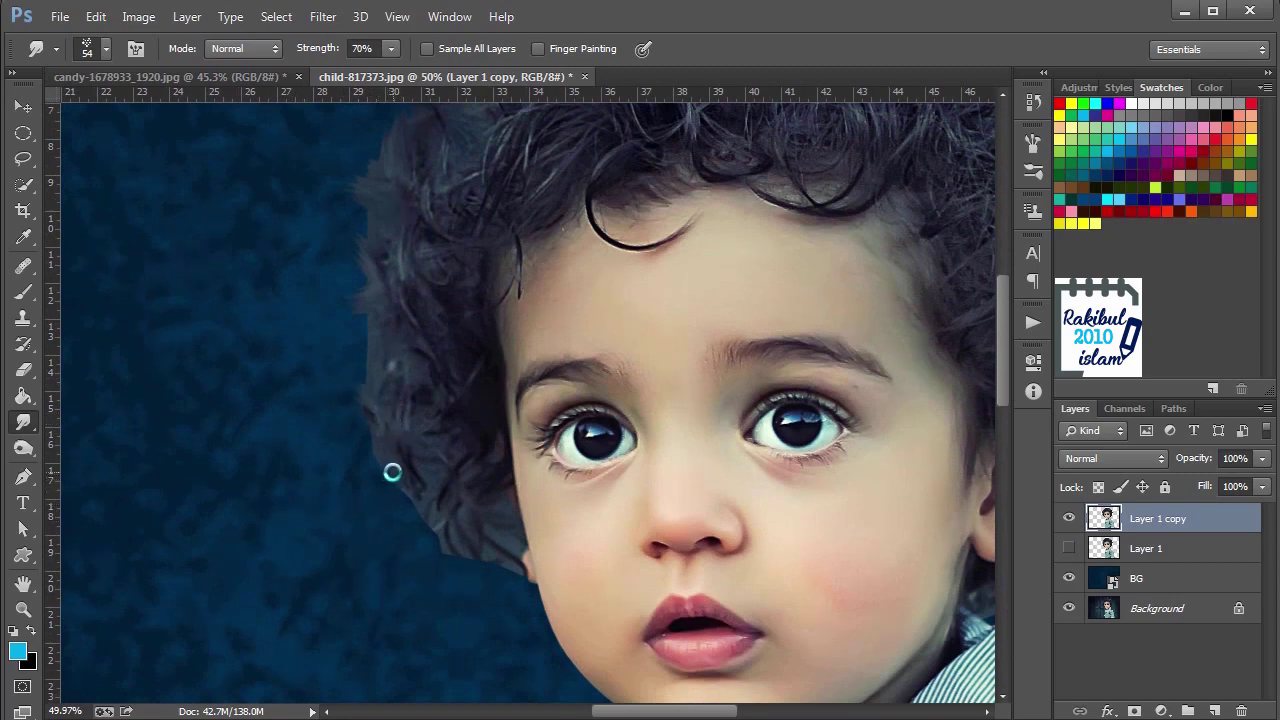
drag(392, 472, 395, 540)
drag(449, 629, 429, 514)
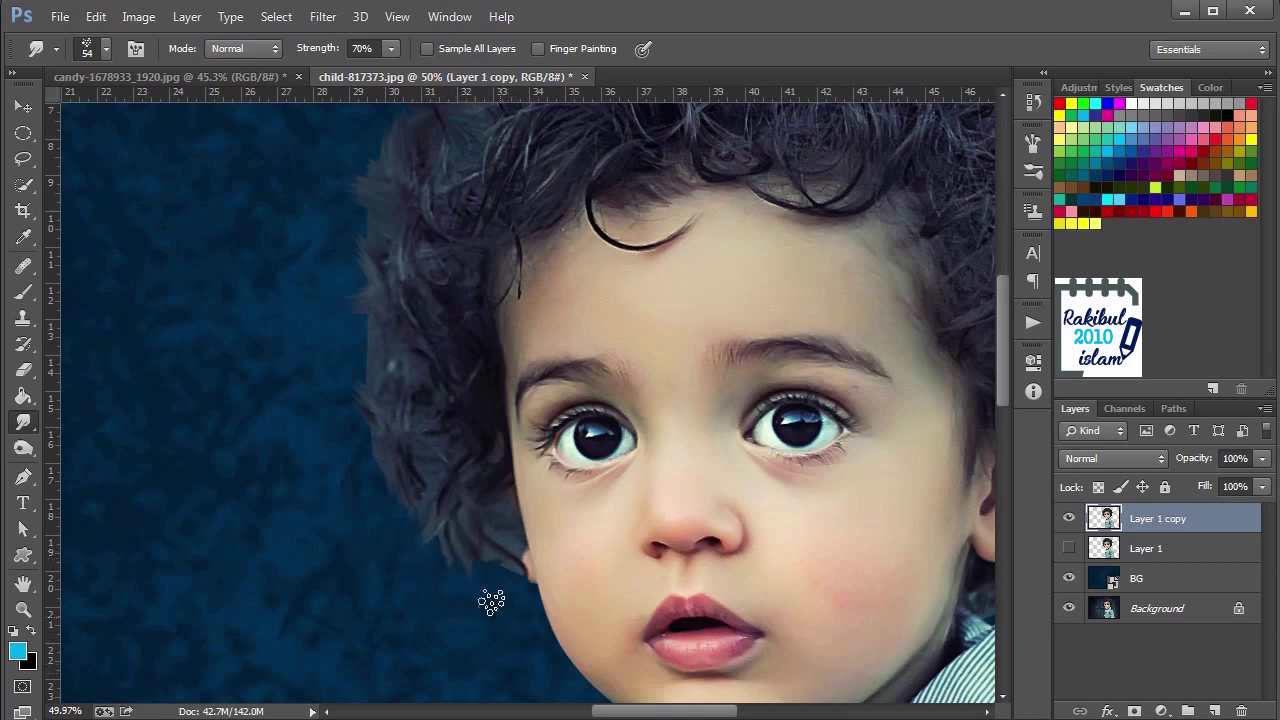
scroll(508, 621, down, 3)
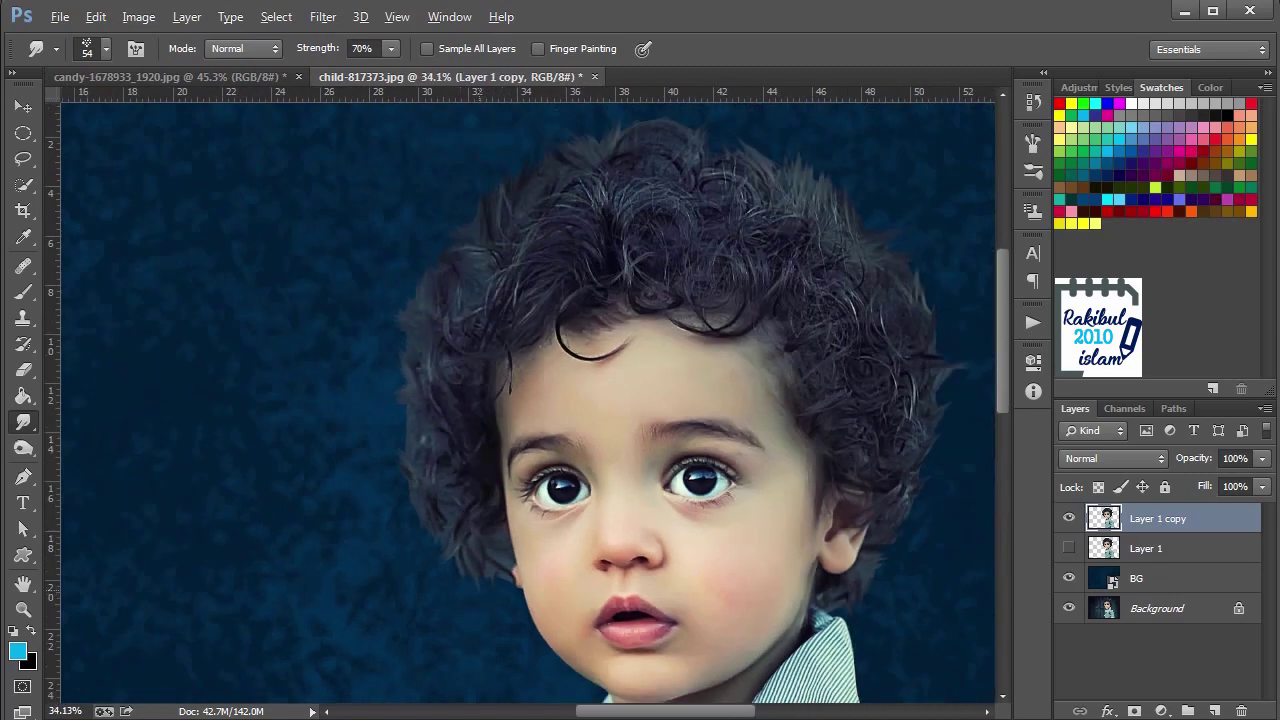
Toggle Layer 1 copy on and off over Layer 1 to compare smudged and original hair
drag(913, 513, 813, 530)
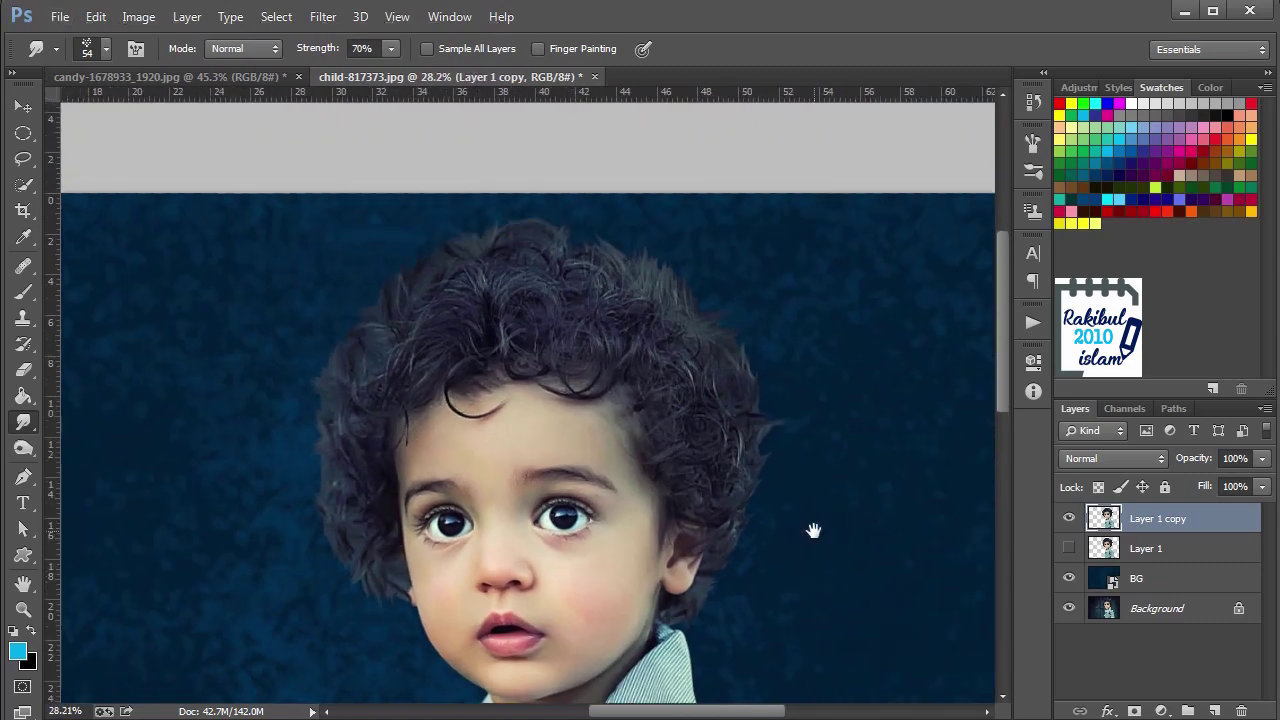
click(1069, 518)
click(1068, 548)
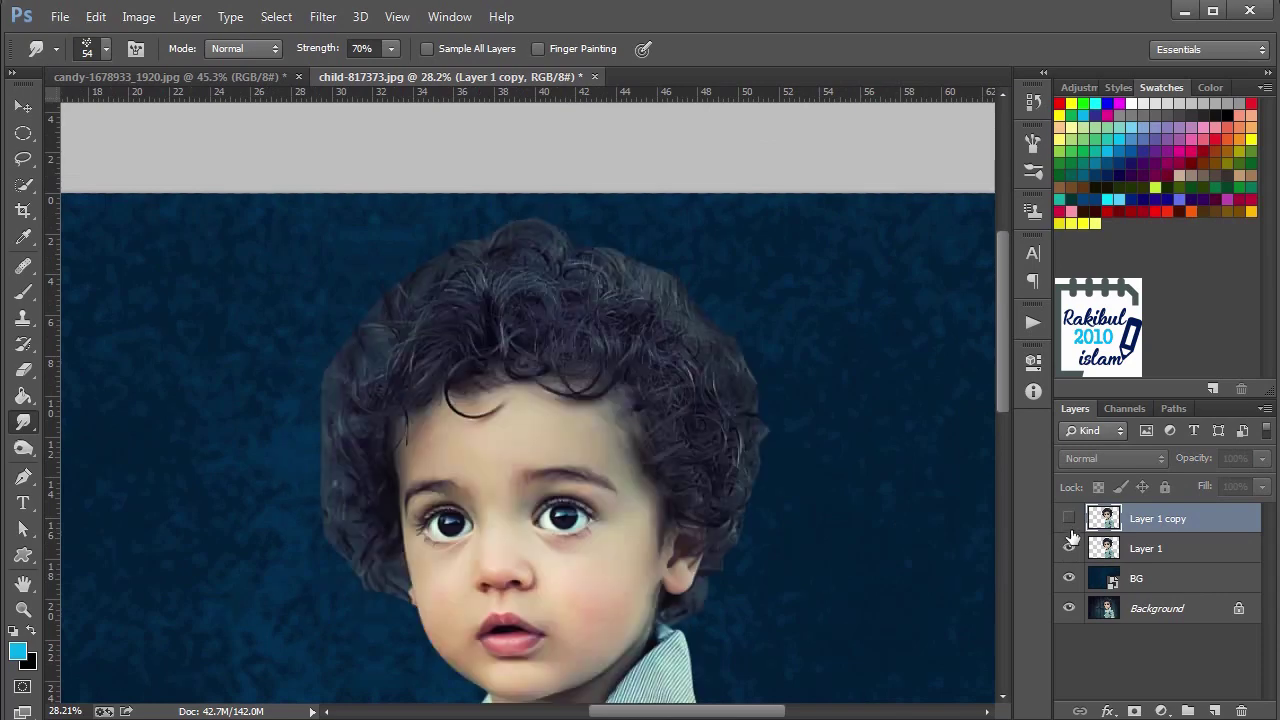
click(1069, 518)
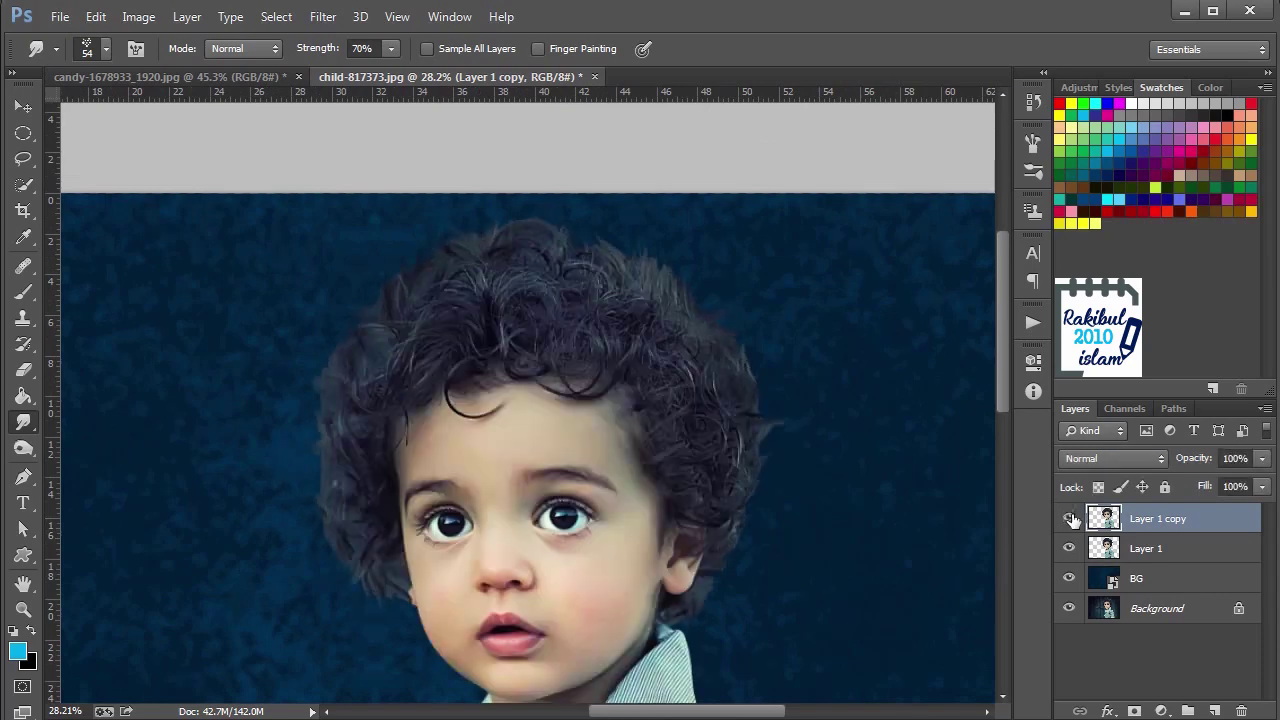
click(1069, 518)
click(1069, 518)
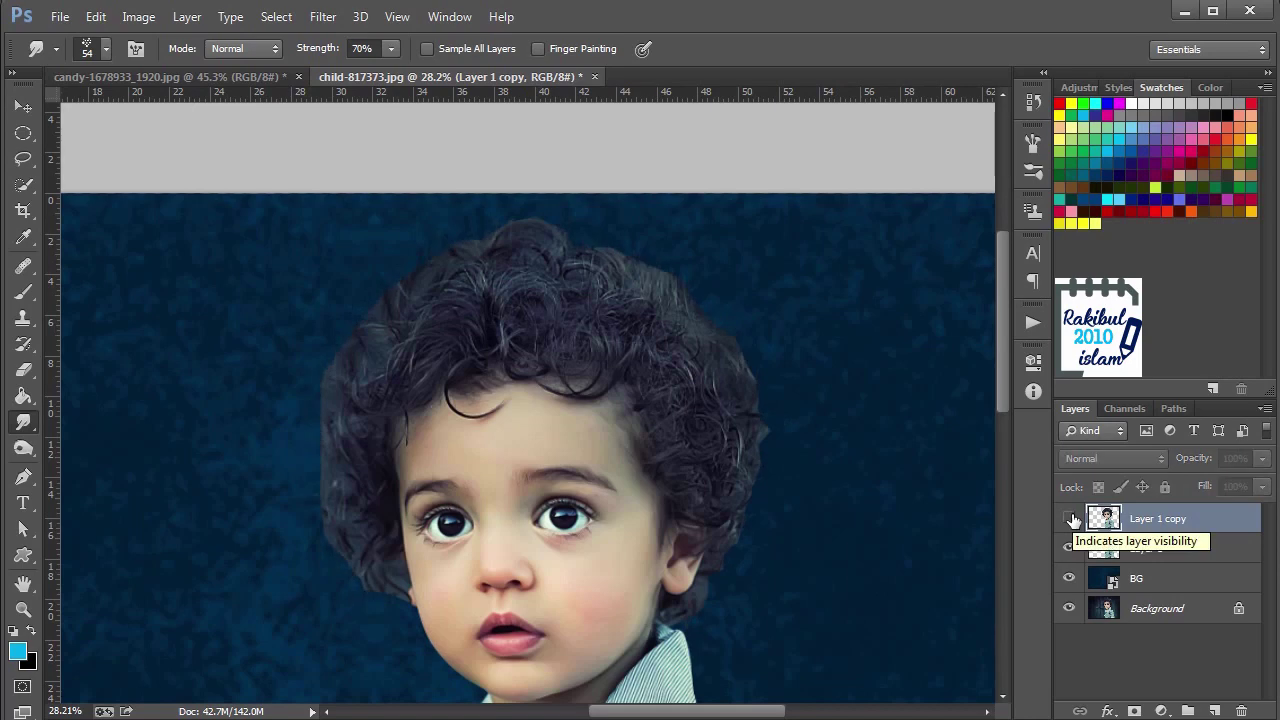
click(1069, 518)
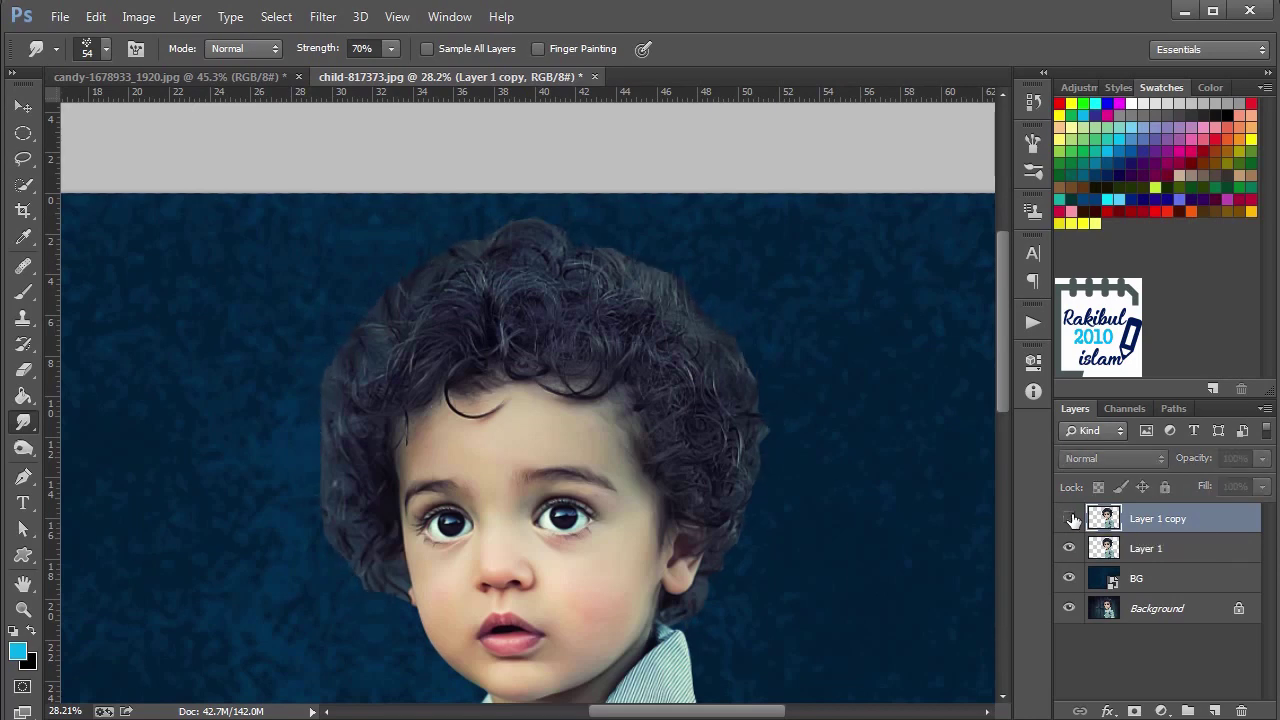
click(1069, 518)
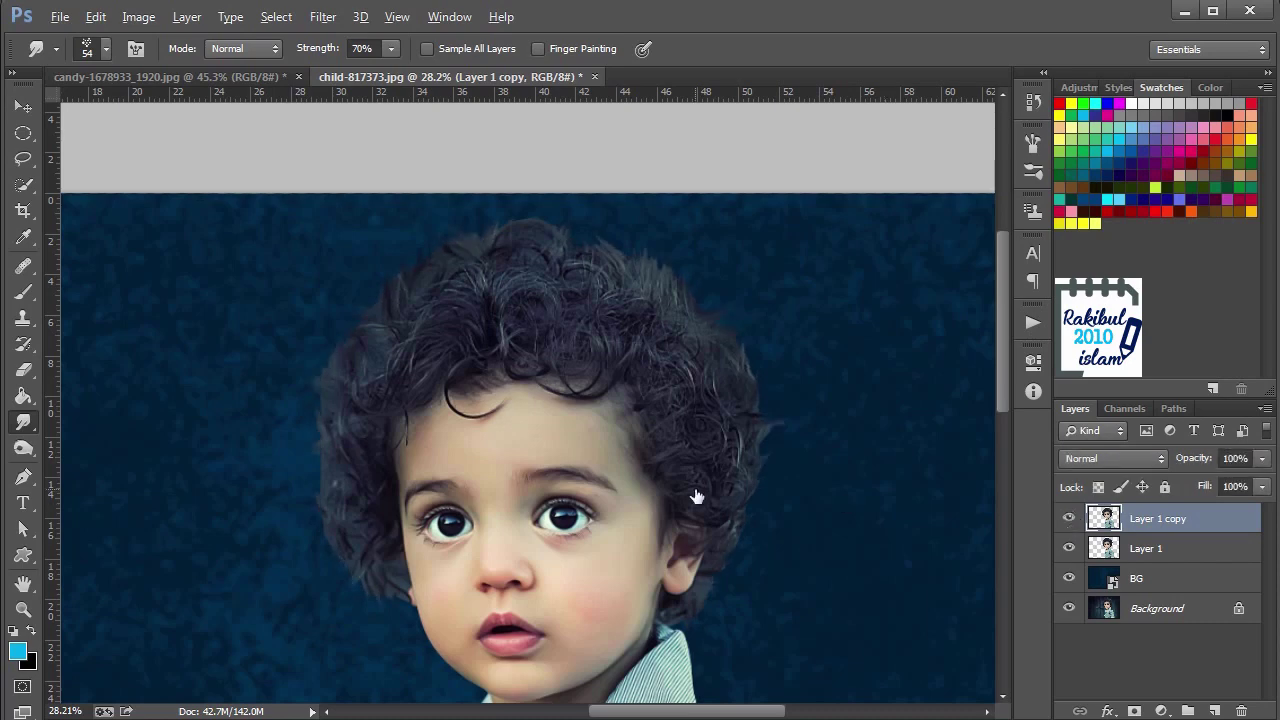
scroll(694, 494, down, 3)
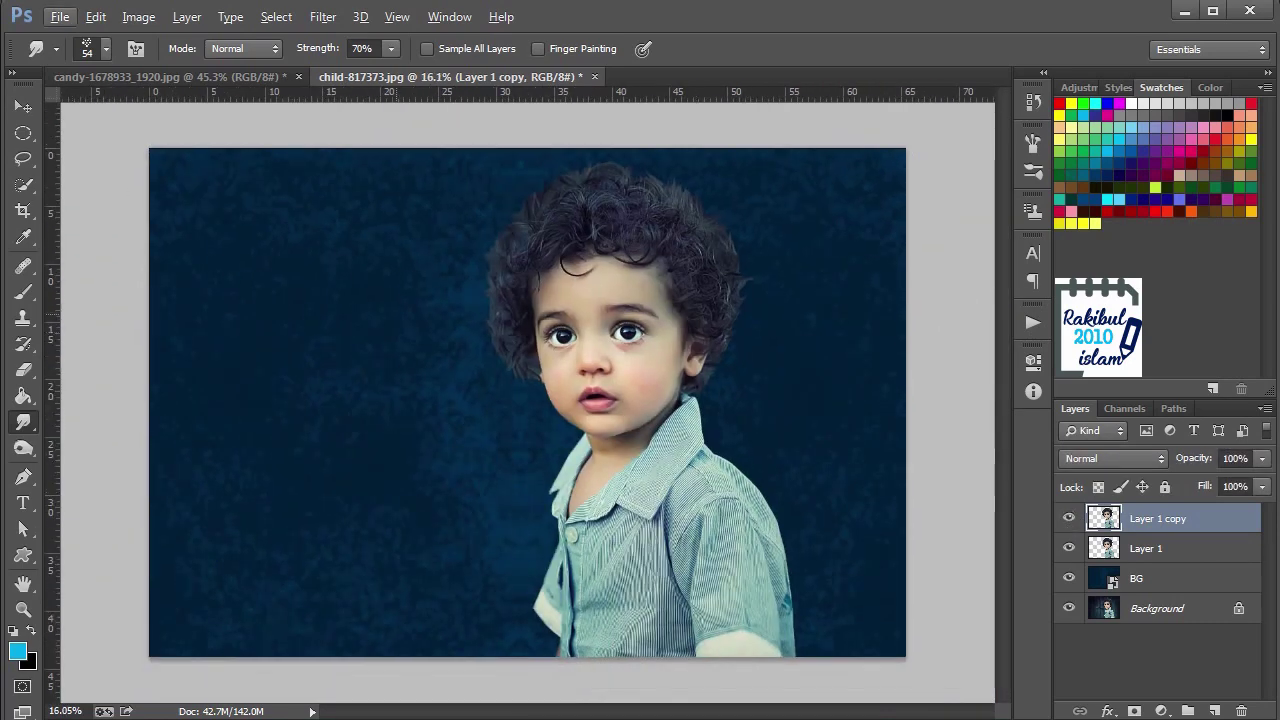
click(106, 49)
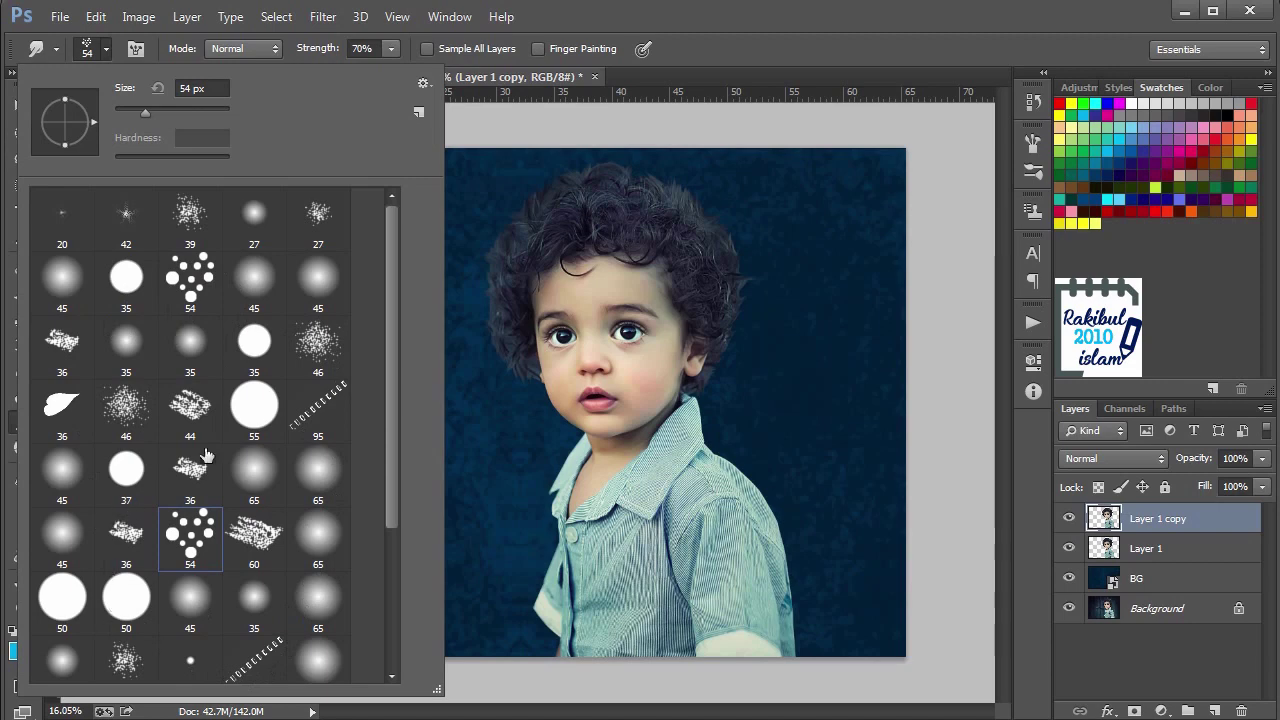
click(768, 26)
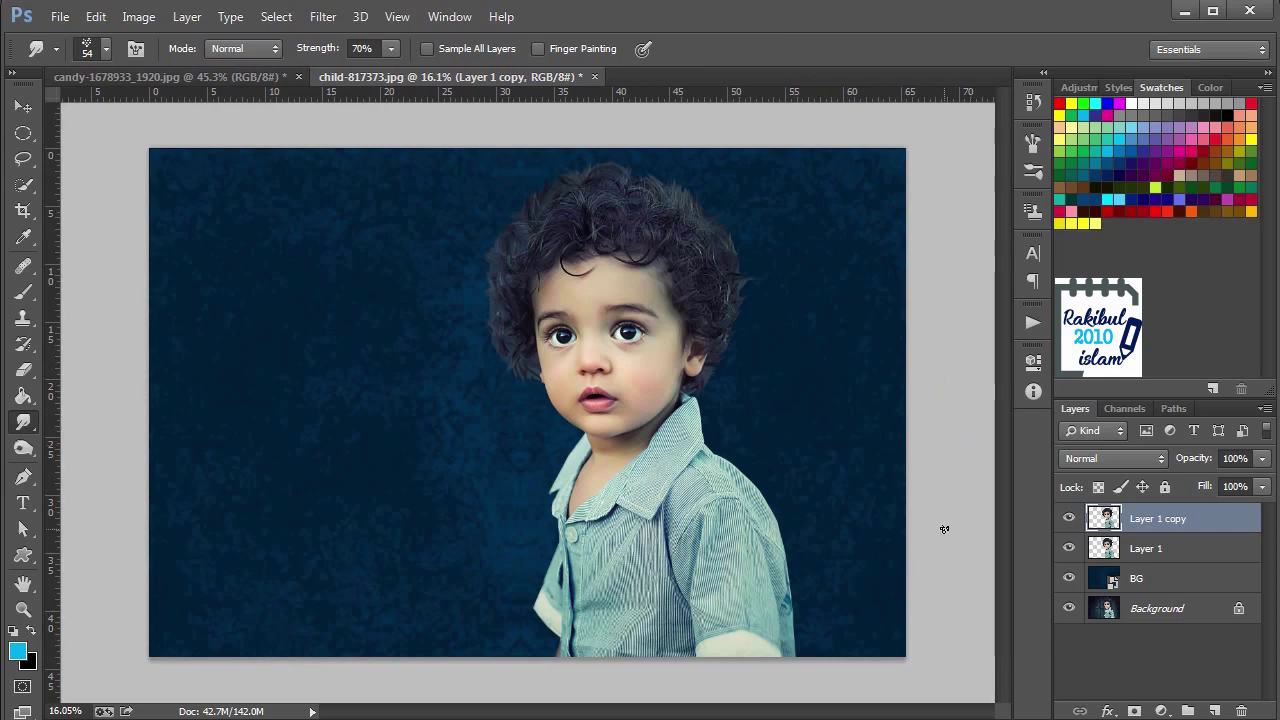